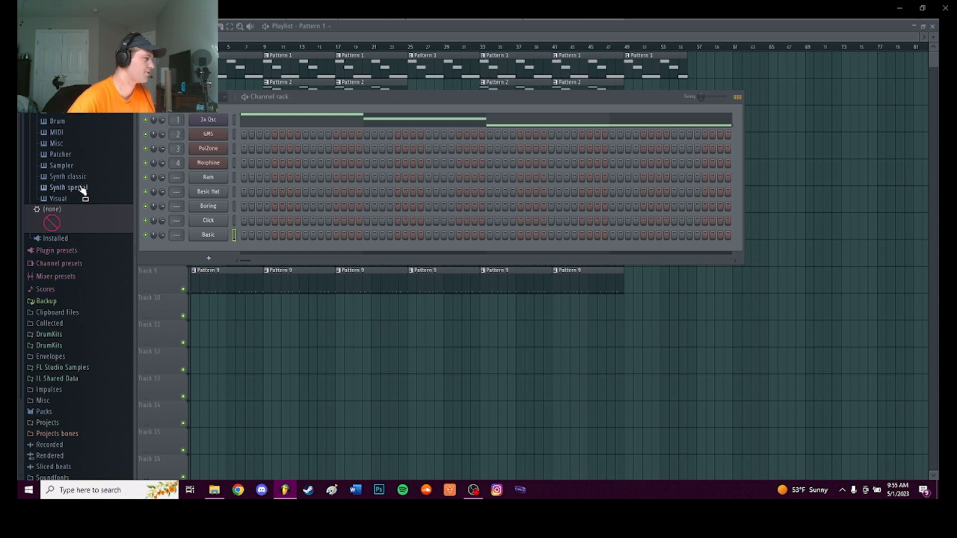
Look through the Synth classic and Synth special plugin groups in the browser, and open the 3x Osc channel's settings.
click(81, 178)
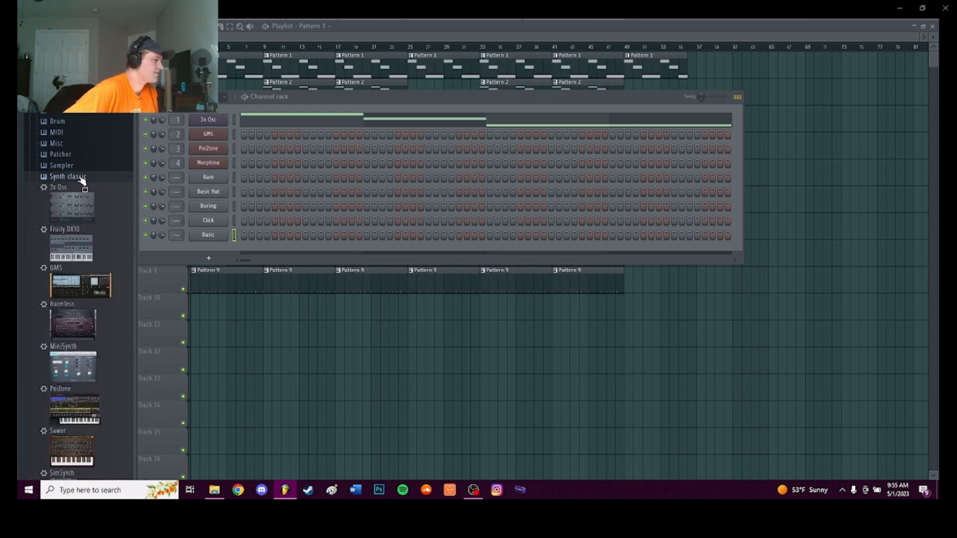
click(83, 179)
click(82, 189)
click(82, 189)
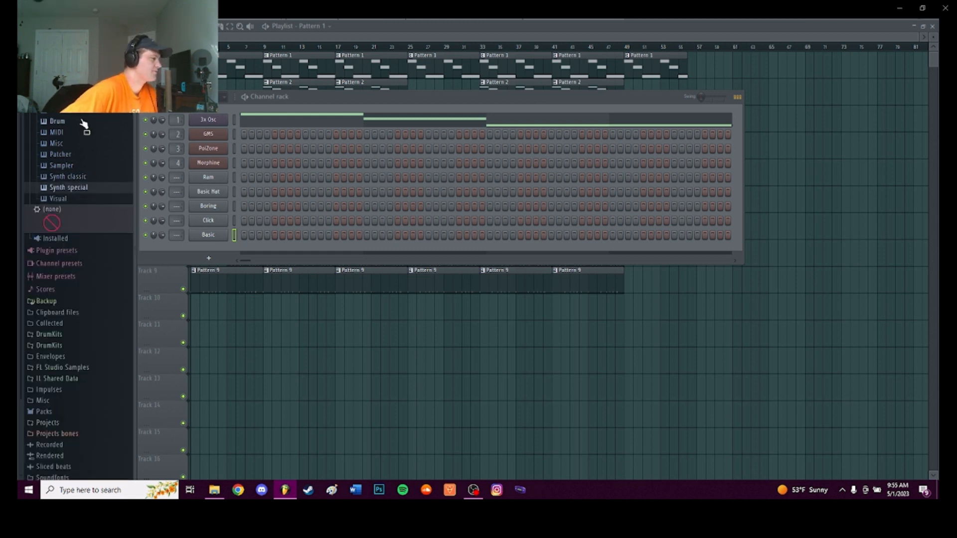
scroll(84, 123, down, 5)
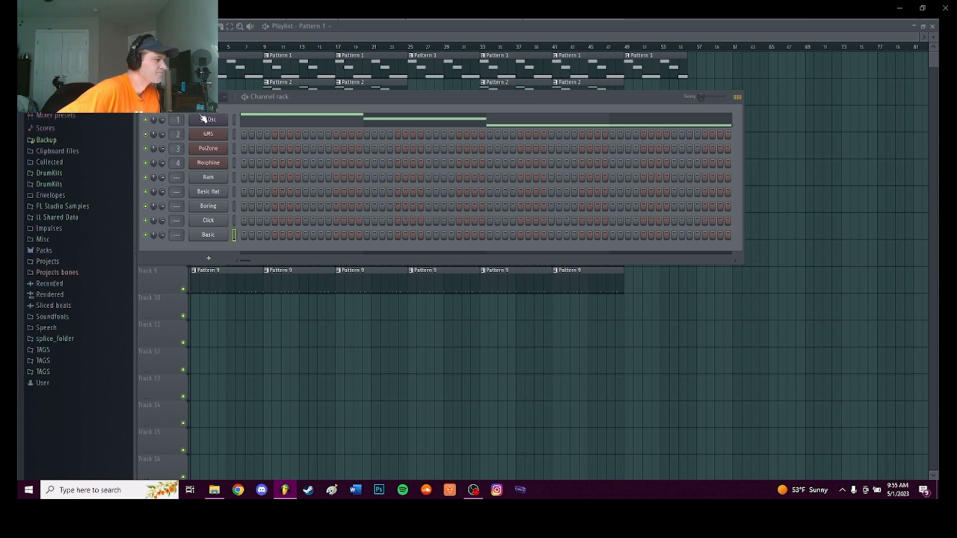
click(218, 125)
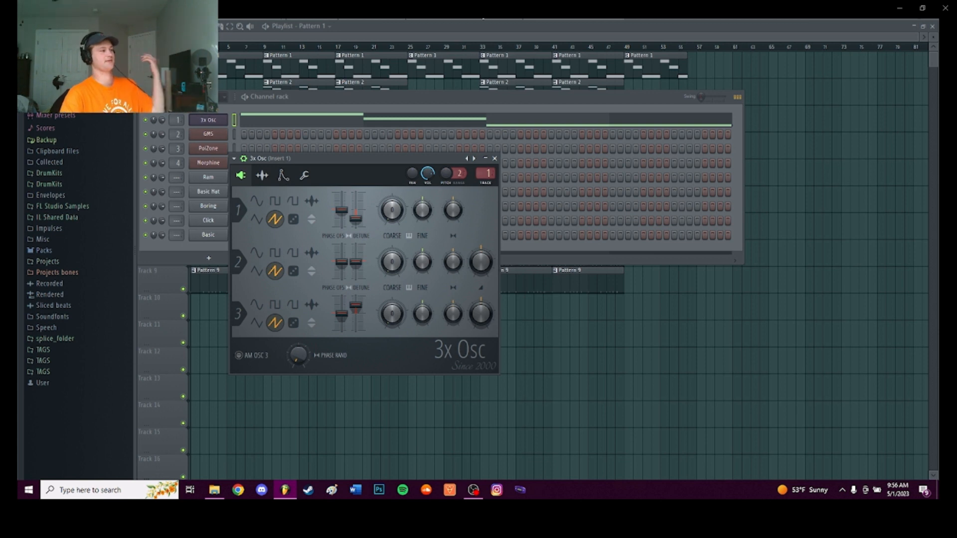
Bypass Fruity Blood Overdrive, Fruity Flangus, Fruity Stereo Shaper and Fruity soft clipper on mixer Insert 1.
key(F9)
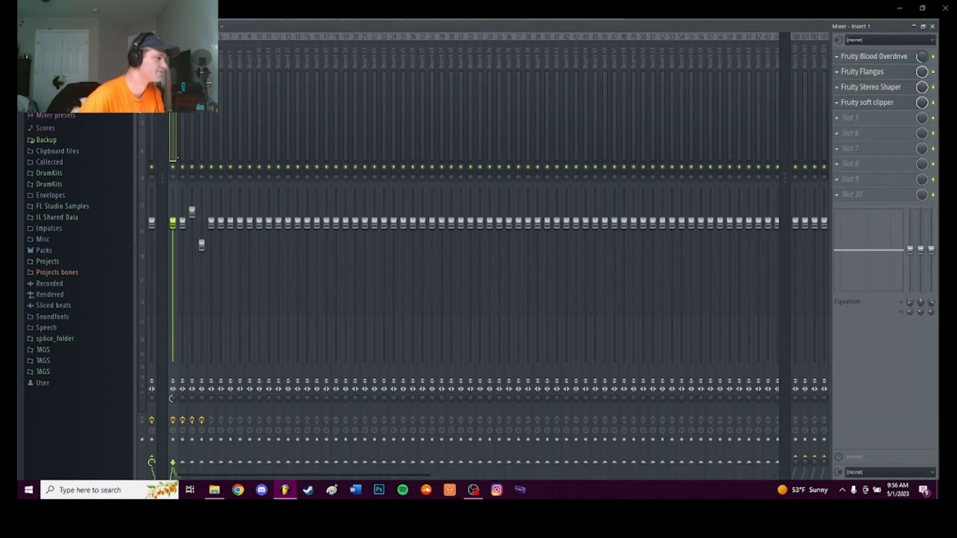
click(934, 57)
click(934, 72)
click(934, 88)
click(933, 102)
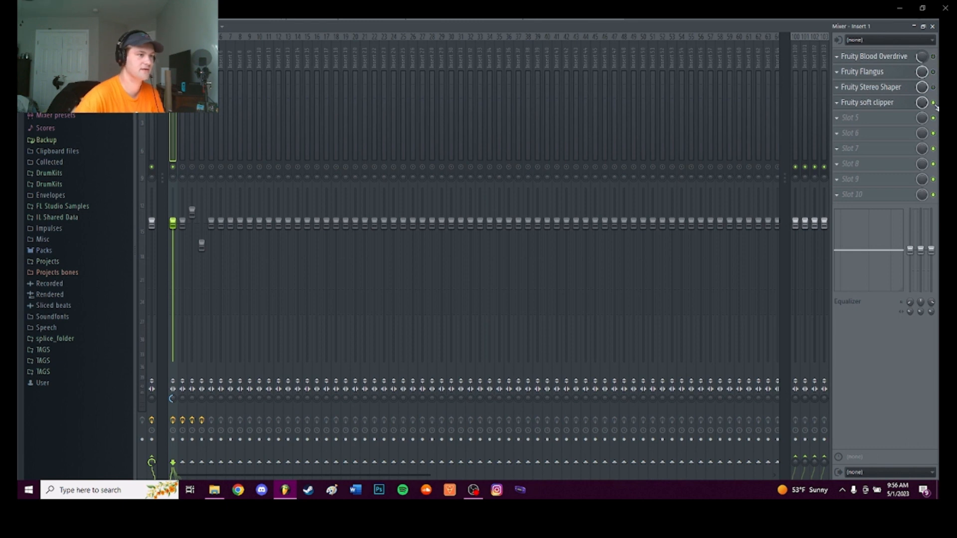
Play the 3x Osc pattern in the piano roll to hear the sound without its effects.
key(F7)
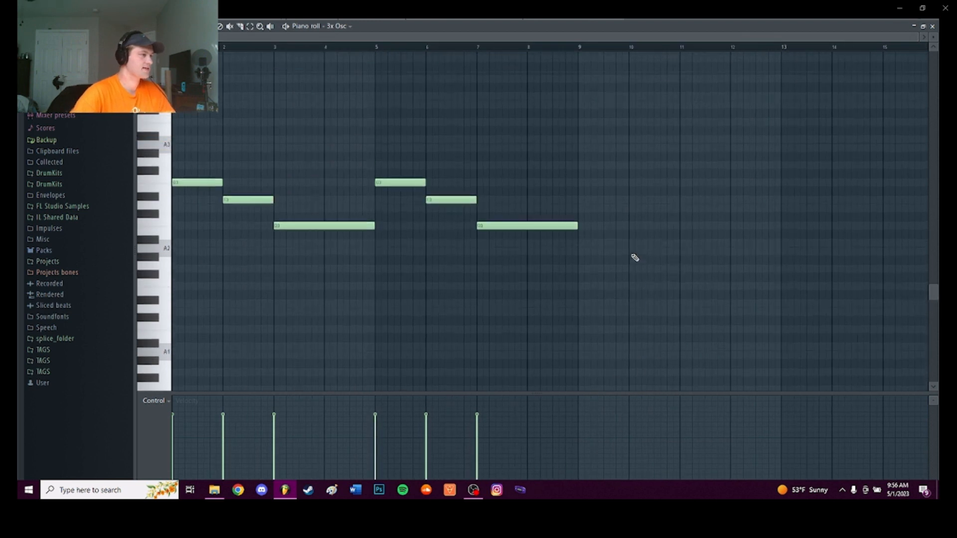
key(space)
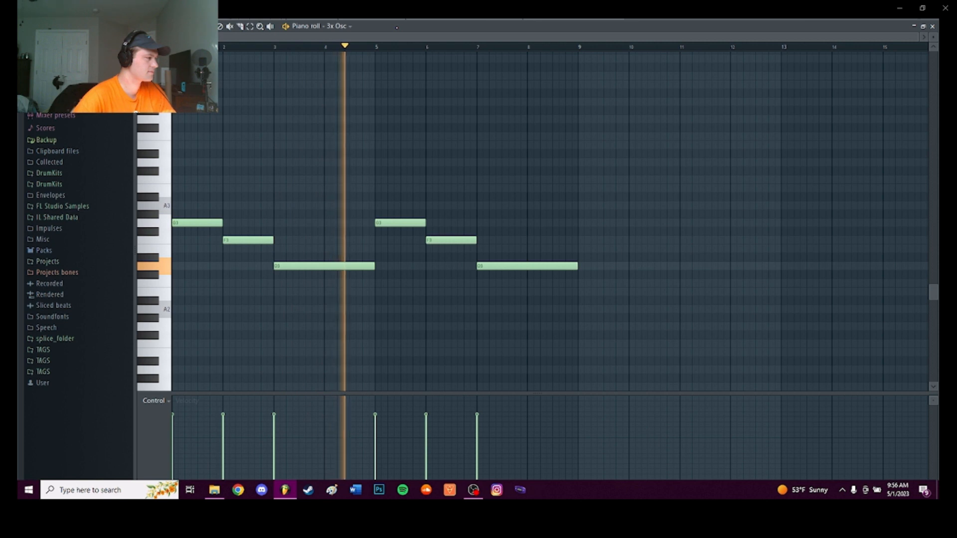
key(space)
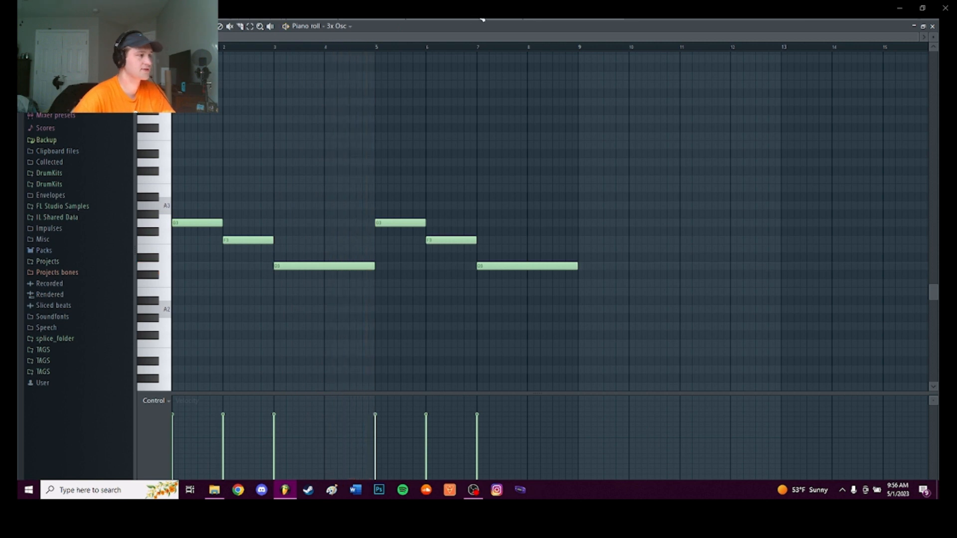
Re-enable Fruity Blood Overdrive, Fruity Flangus, Fruity Stereo Shaper and Fruity soft clipper on mixer Insert 1.
key(F9)
click(934, 57)
click(933, 71)
click(933, 87)
click(934, 103)
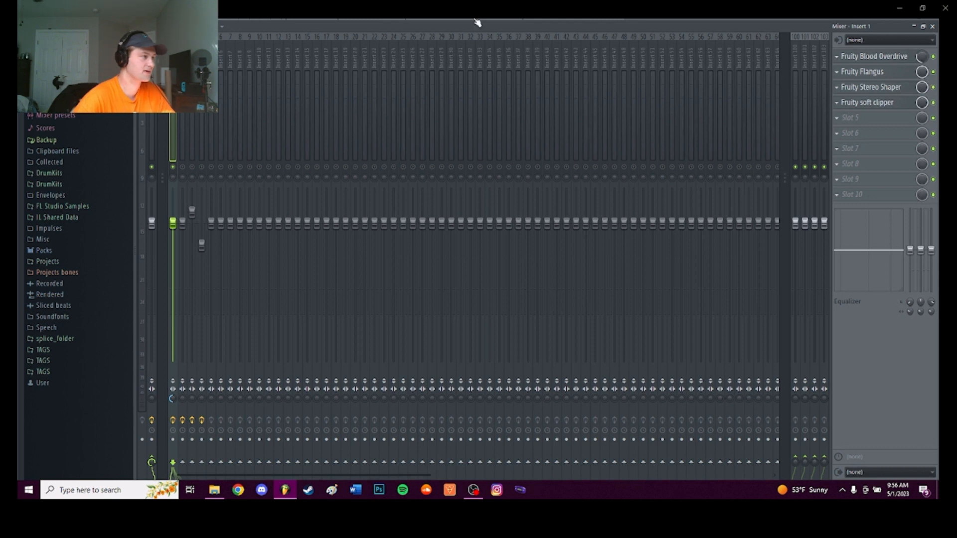
Play the 3x Osc pattern in the piano roll with the Insert 1 effects active.
key(F7)
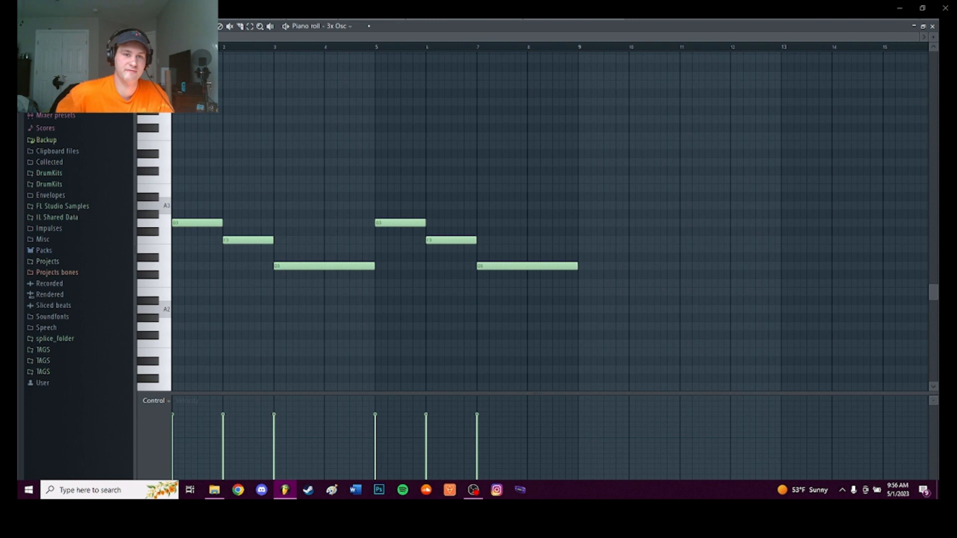
key(space)
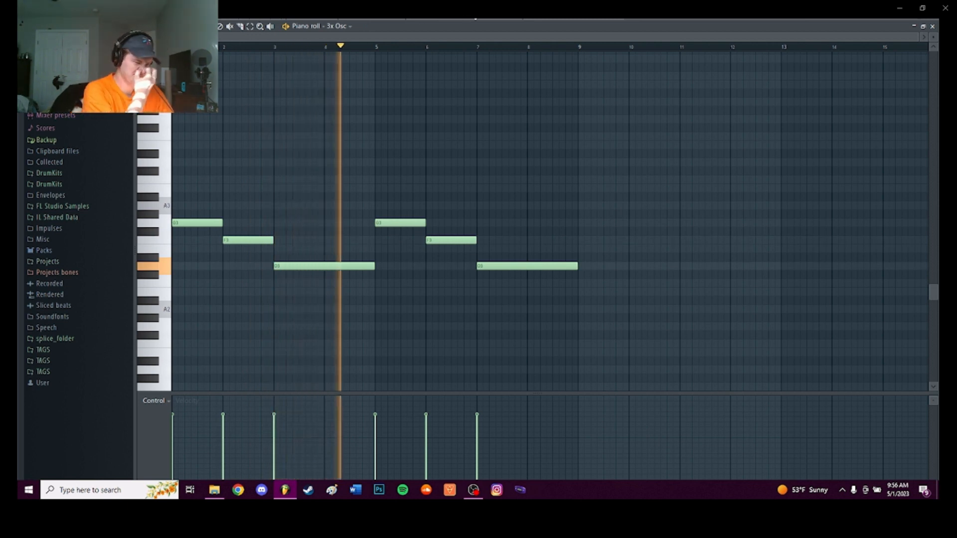
key(space)
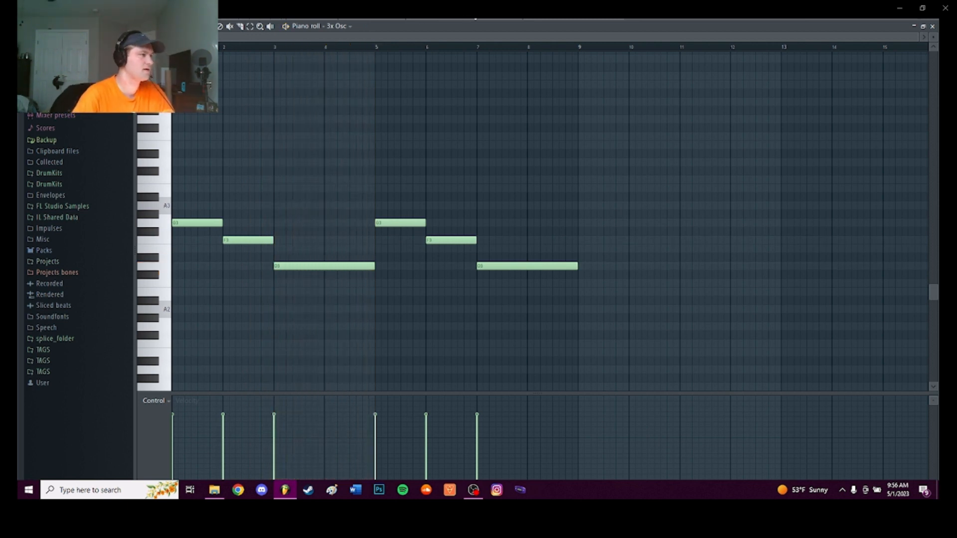
Inspect the settings of Fruity Blood Overdrive, Fruity Stereo Shaper and Fruity soft clipper on mixer Insert 1.
key(F9)
click(881, 57)
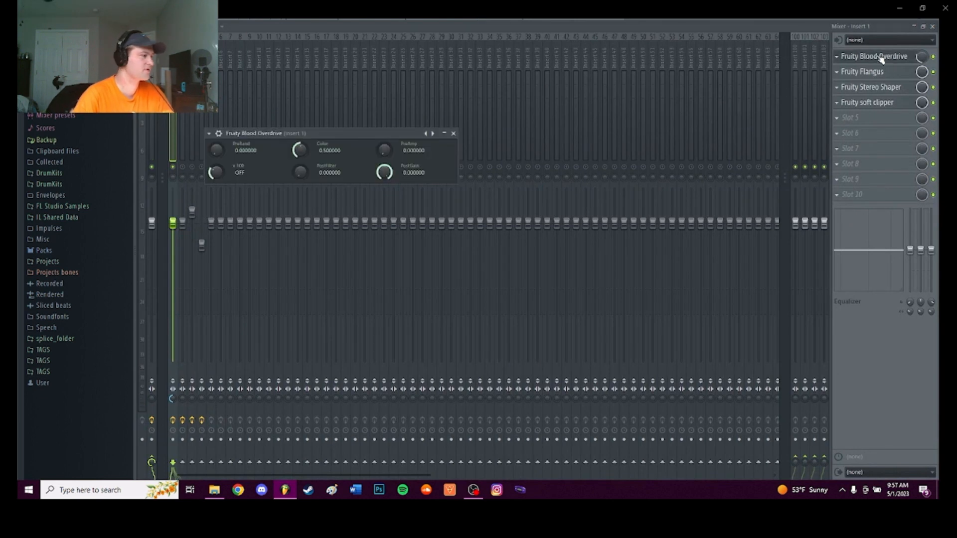
click(881, 57)
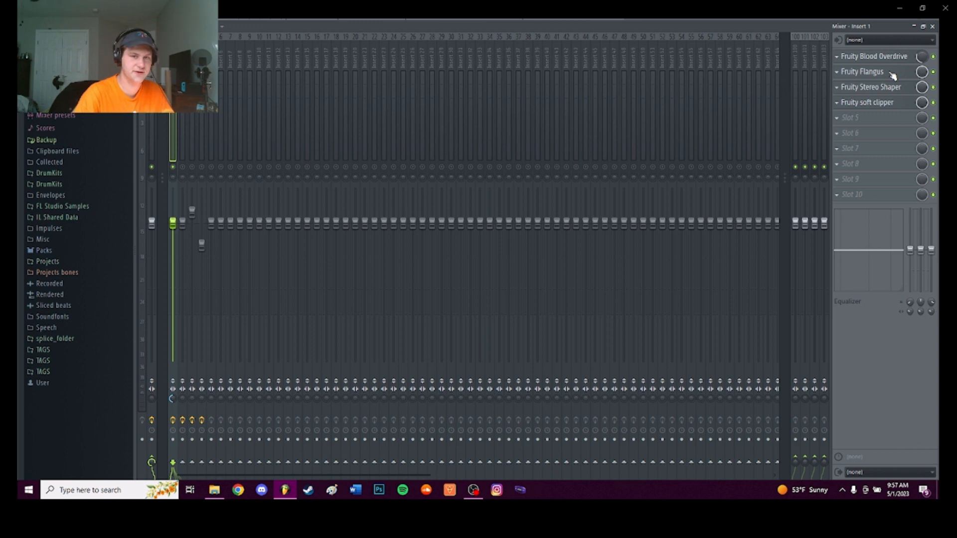
click(881, 88)
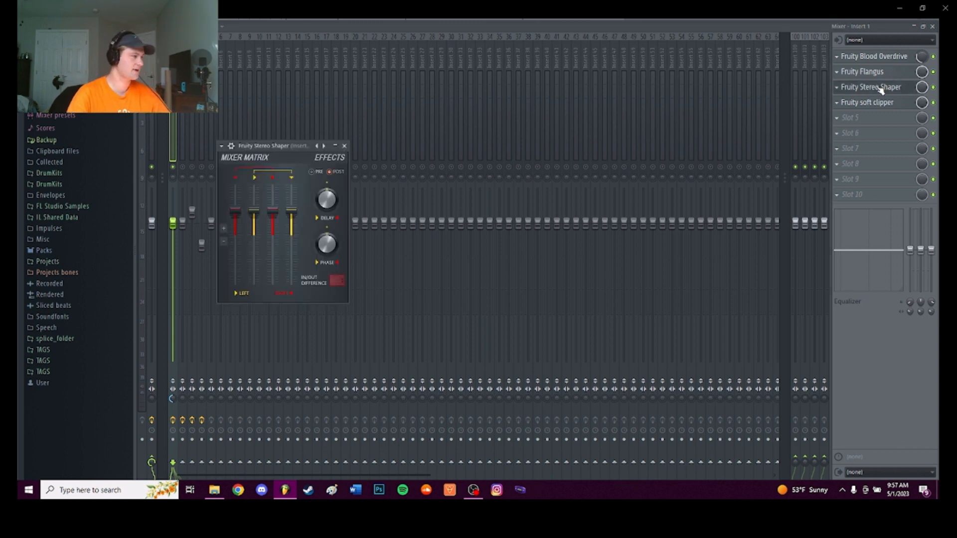
click(881, 89)
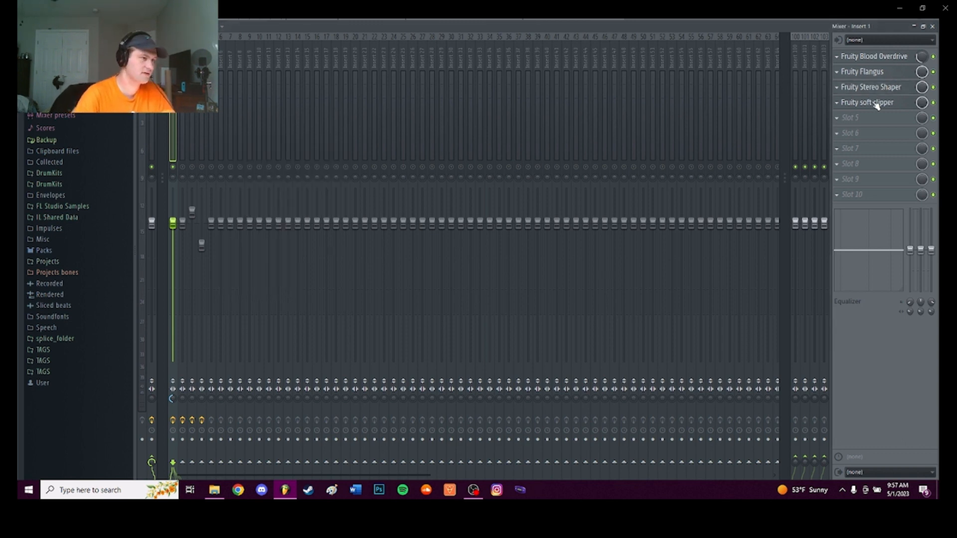
click(875, 104)
click(875, 105)
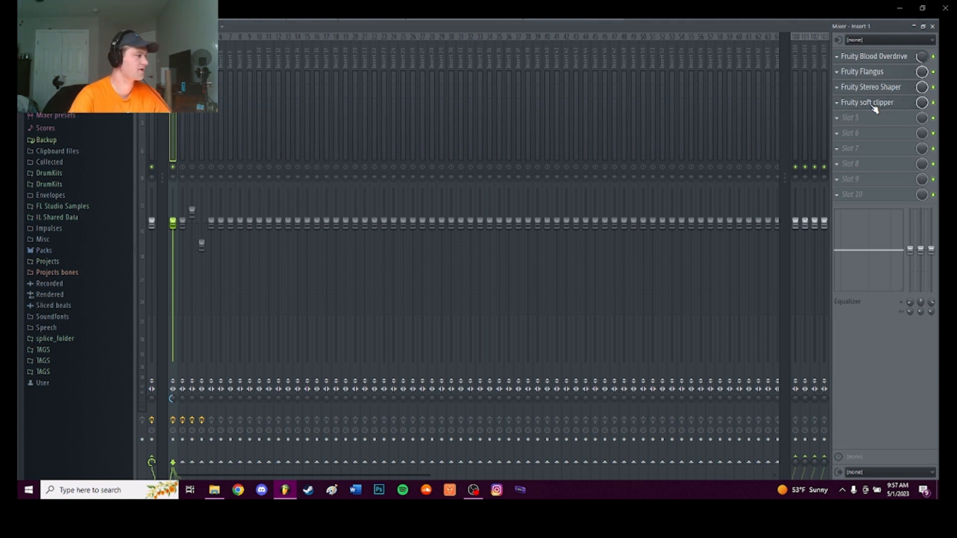
click(875, 105)
click(875, 106)
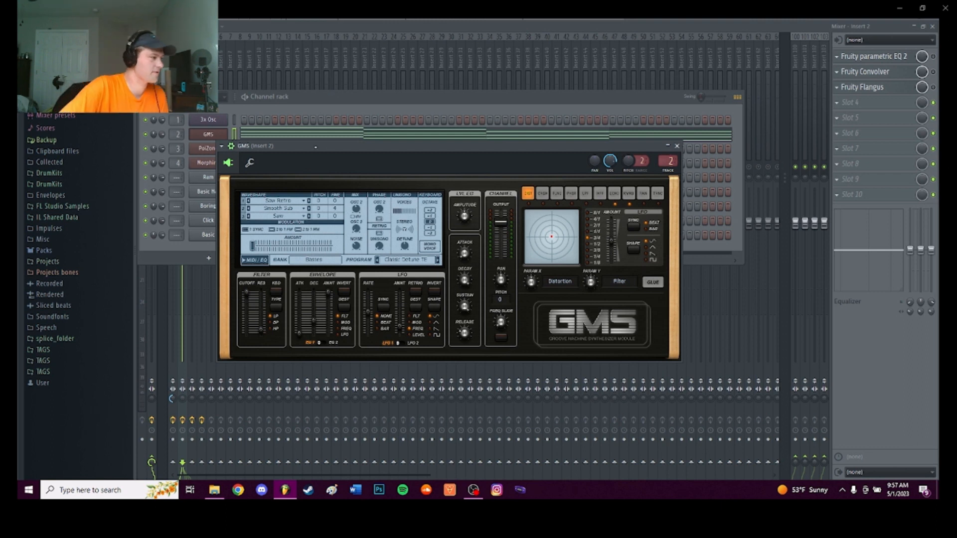
Browse the GMS Basses presets, then load the Amphibian TE program from the Leads & Synths bank.
click(408, 257)
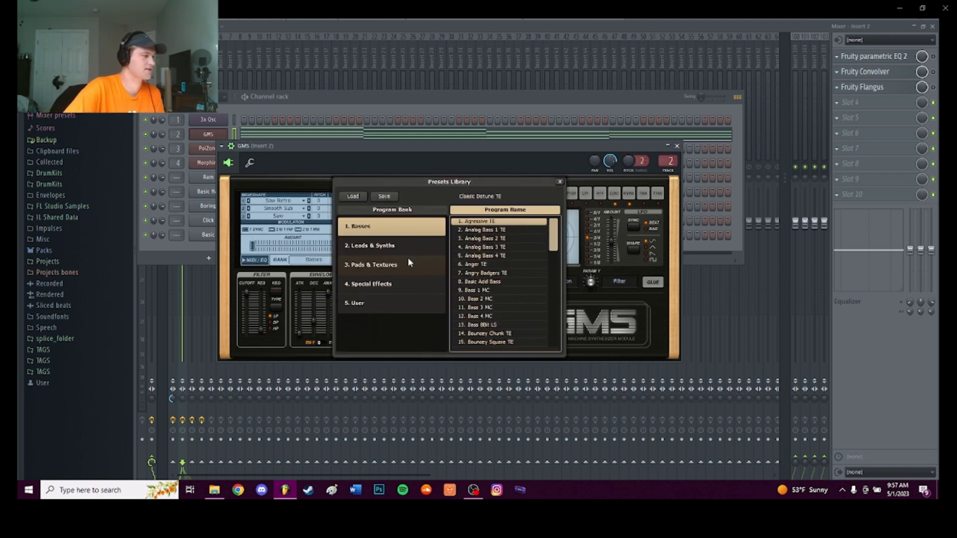
scroll(492, 303, down, 3)
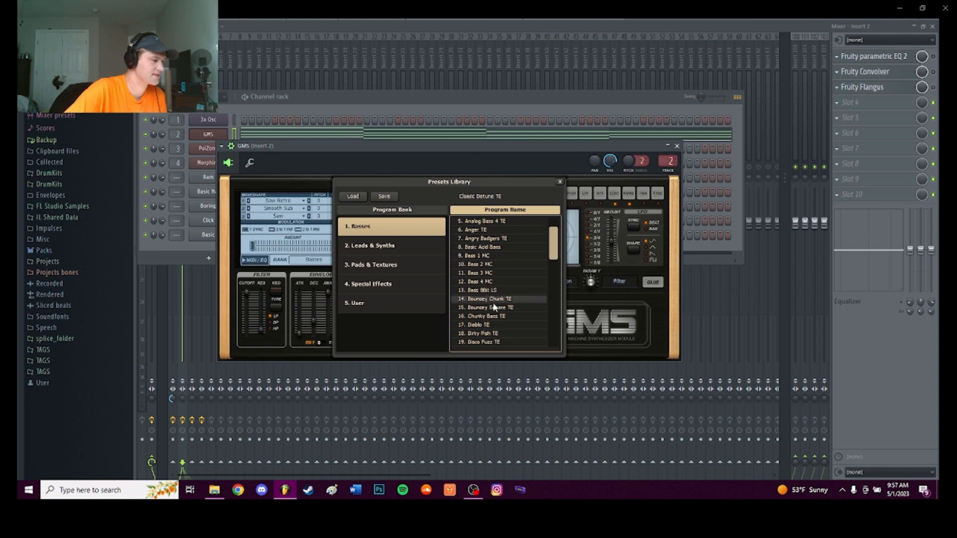
click(392, 246)
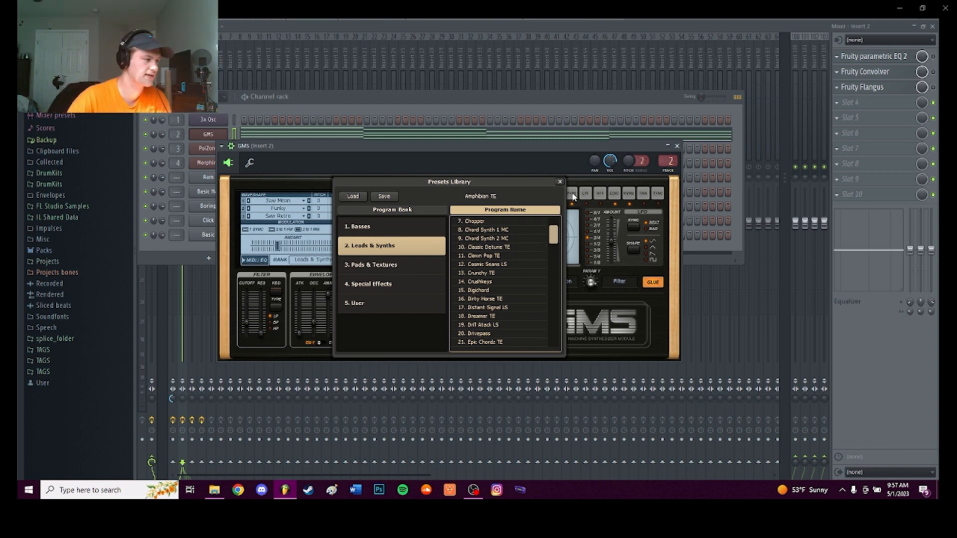
click(560, 182)
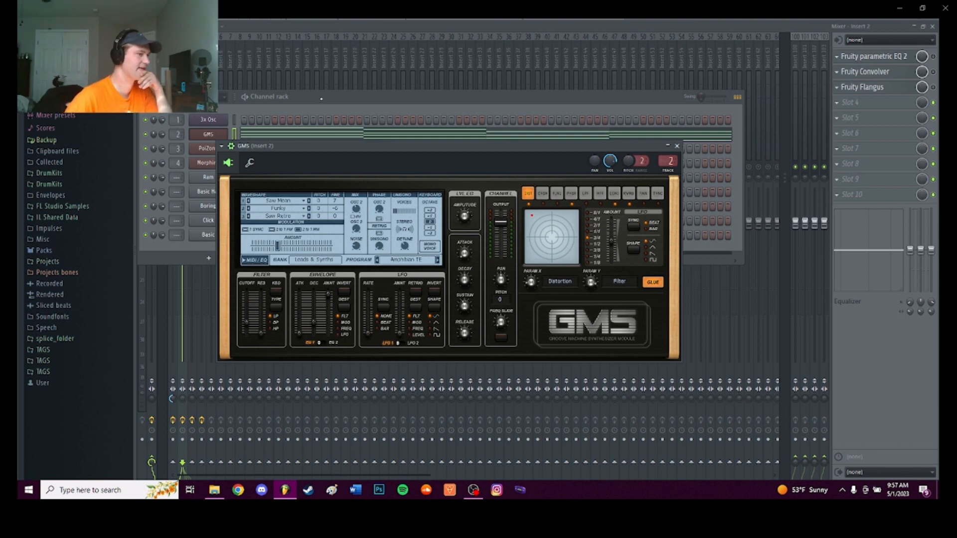
Open the GMS chord pattern in the piano roll and play it without the Insert 2 effects.
click(320, 98)
click(270, 138)
scroll(293, 177, up, 5)
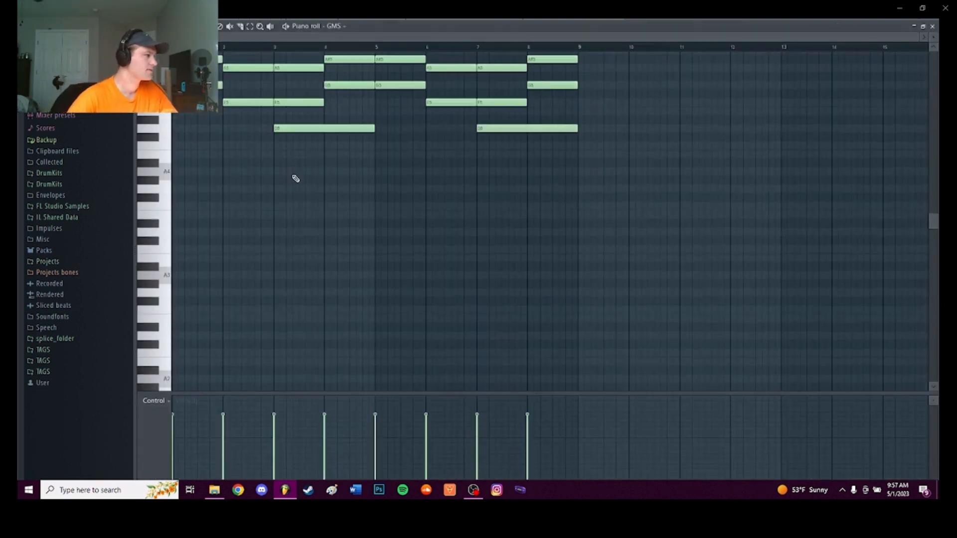
scroll(295, 178, up, 2)
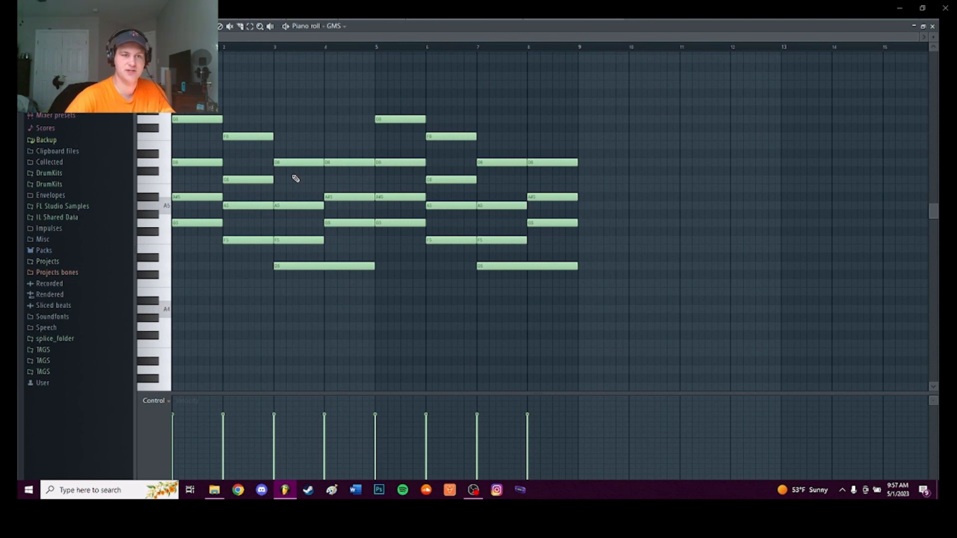
scroll(296, 178, up, 2)
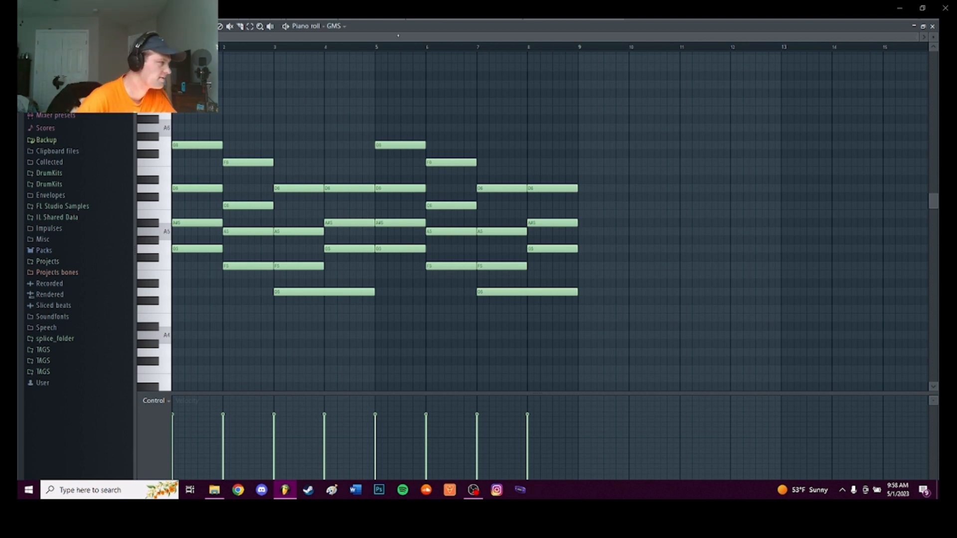
key(F6)
key(F6)
key(space)
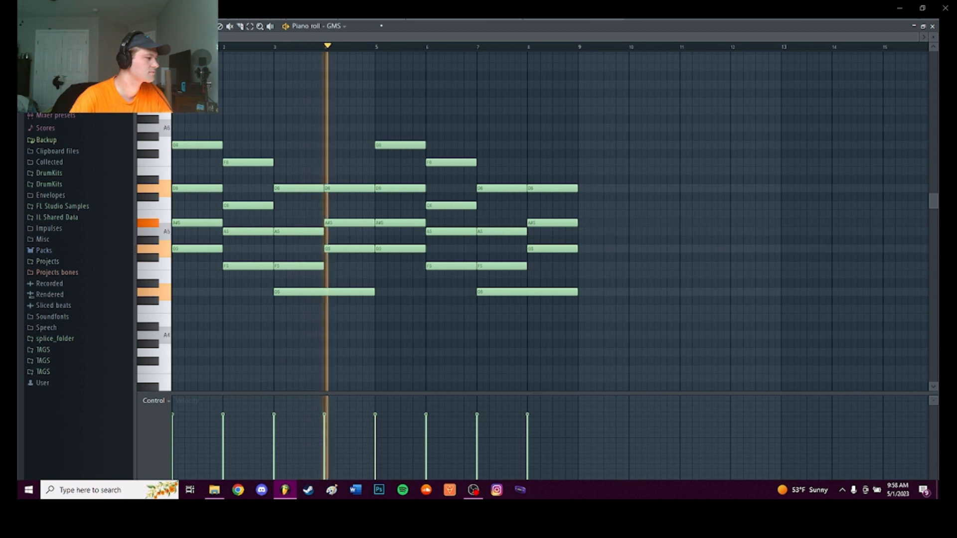
key(space)
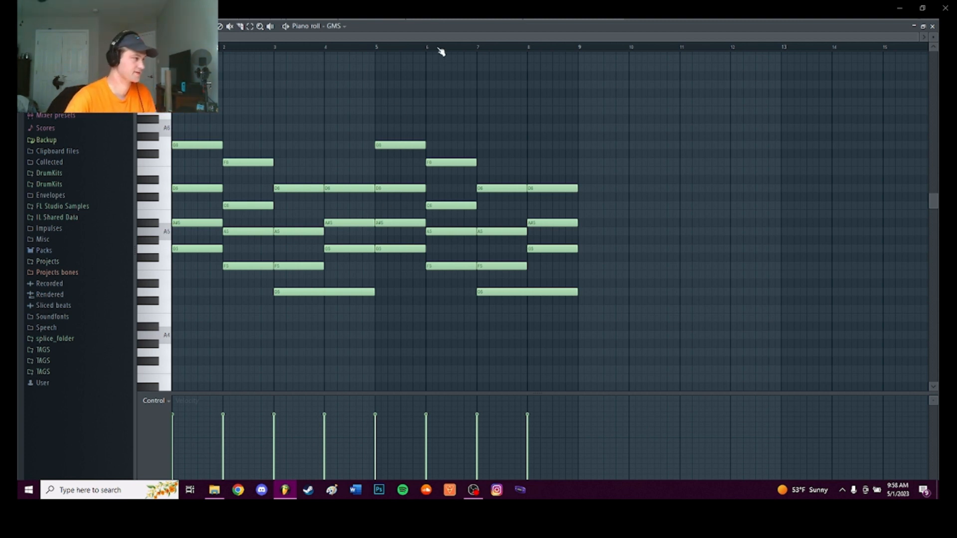
Enable Fruity parametric EQ 2, Fruity Convolver and Fruity Flangus on mixer Insert 2, checking the EQ and Convolver settings.
key(F6)
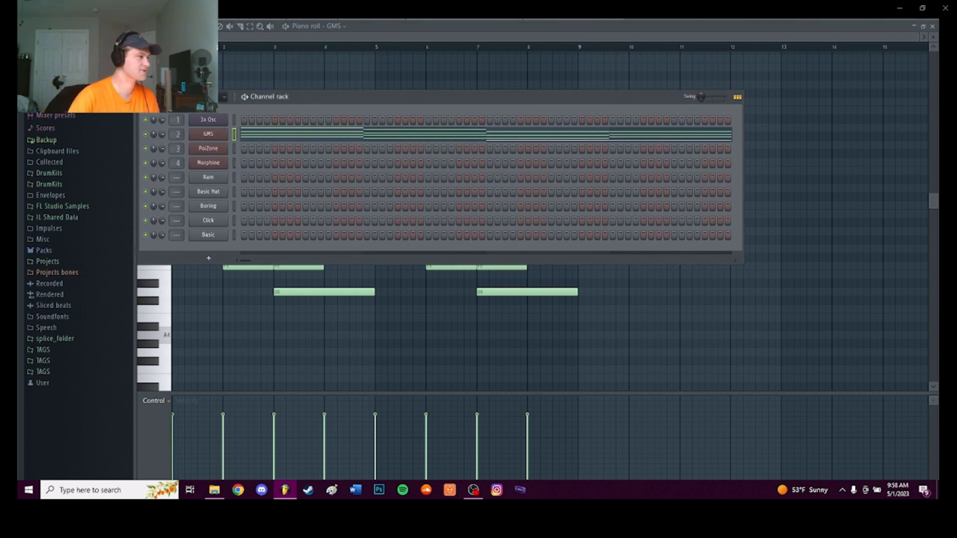
key(F9)
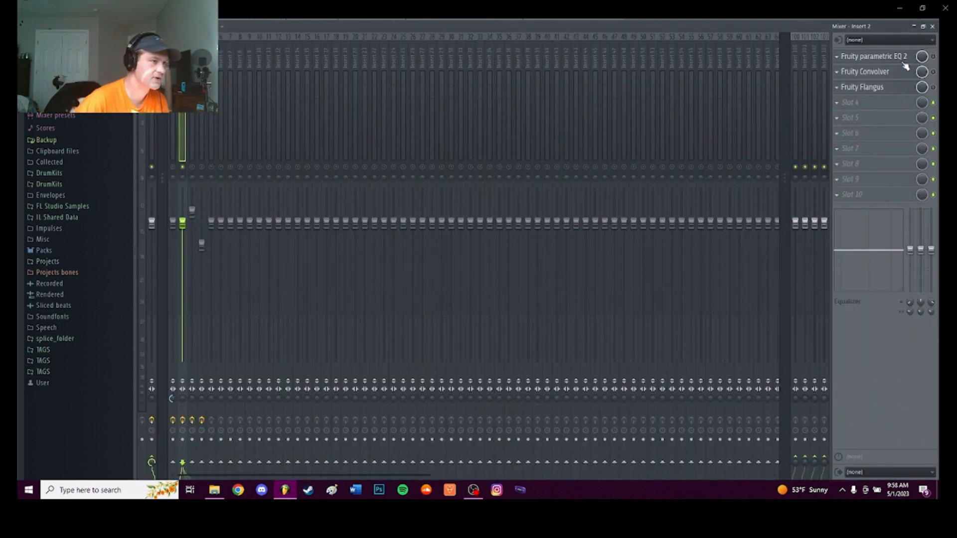
click(894, 60)
click(894, 60)
click(934, 57)
click(895, 73)
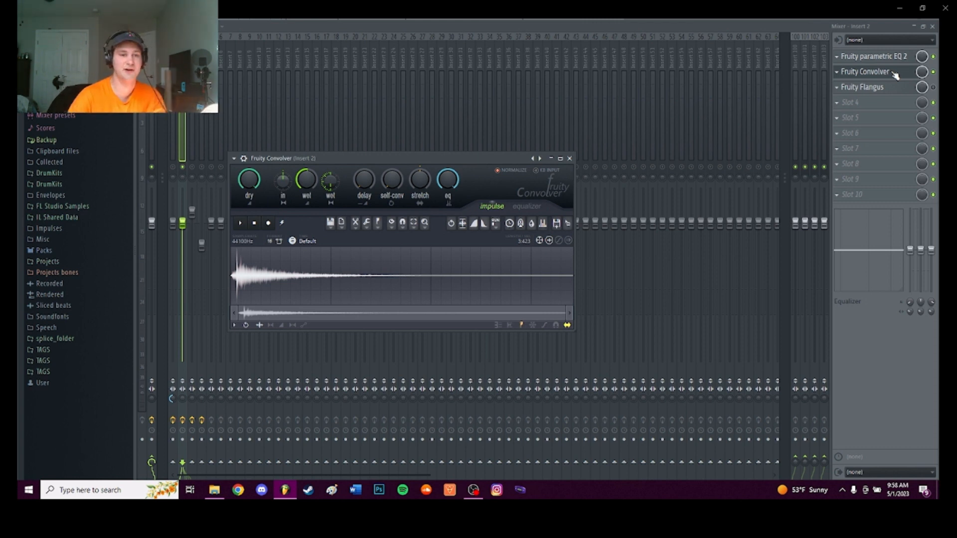
click(934, 88)
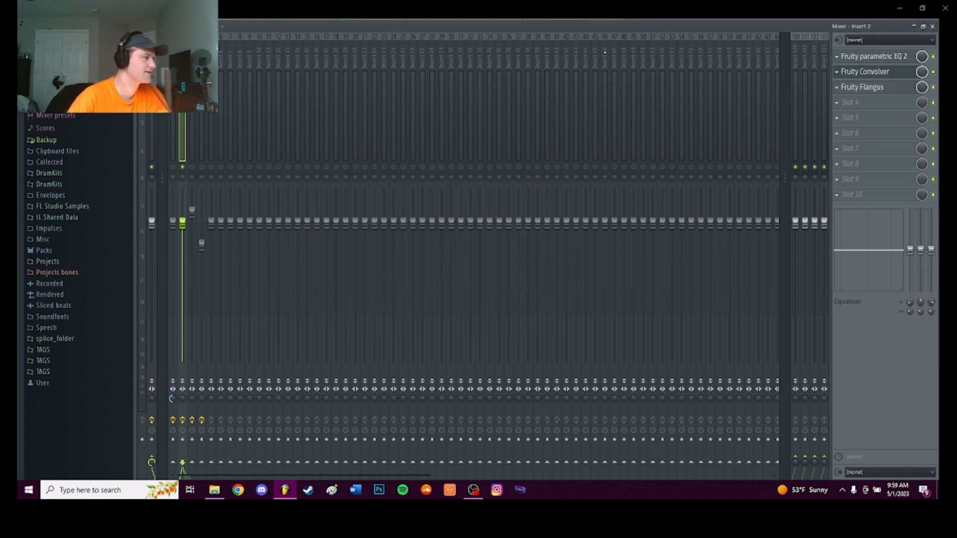
Play the GMS chord pattern in the piano roll with the Insert 2 effects active.
click(447, 15)
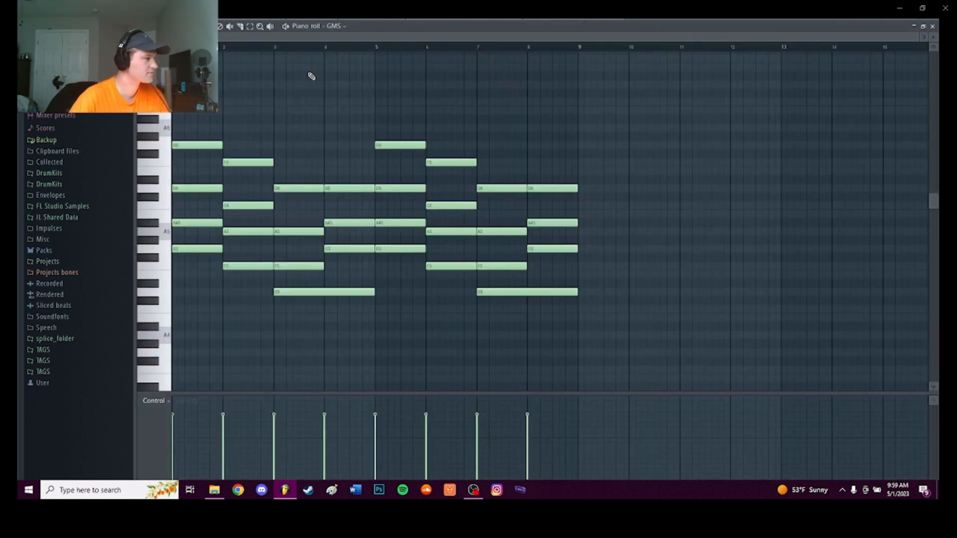
click(285, 30)
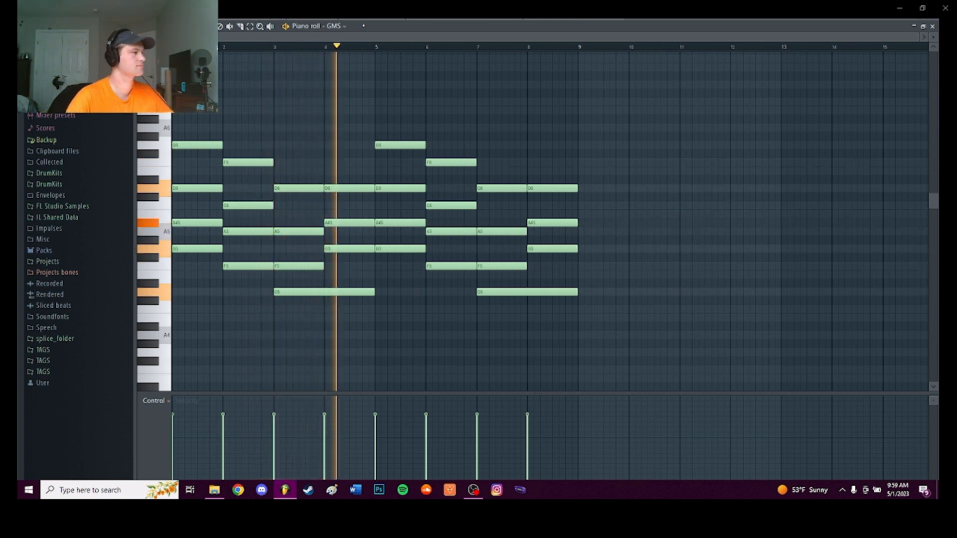
key(space)
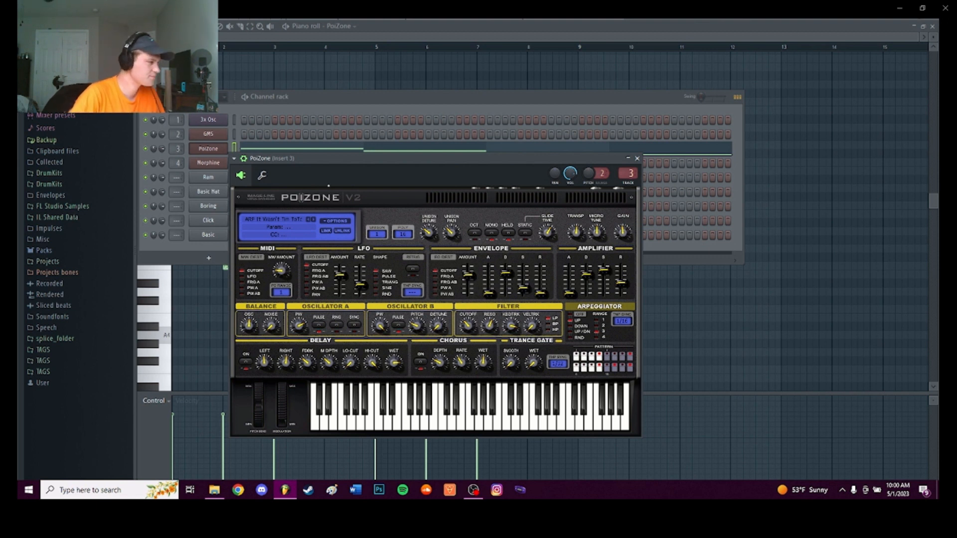
Bring up the PoiZone melody in the piano roll and play it without the Insert 3 effects.
click(438, 26)
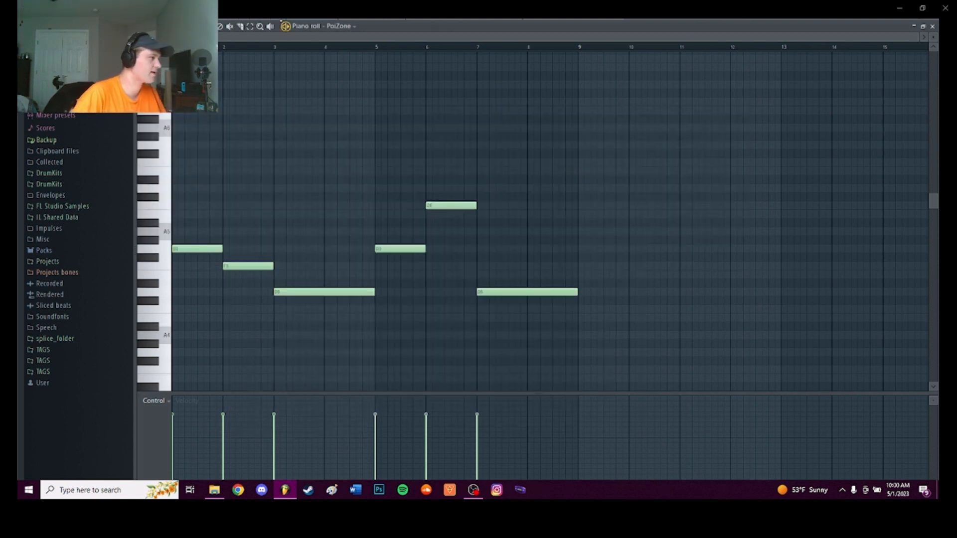
key(space)
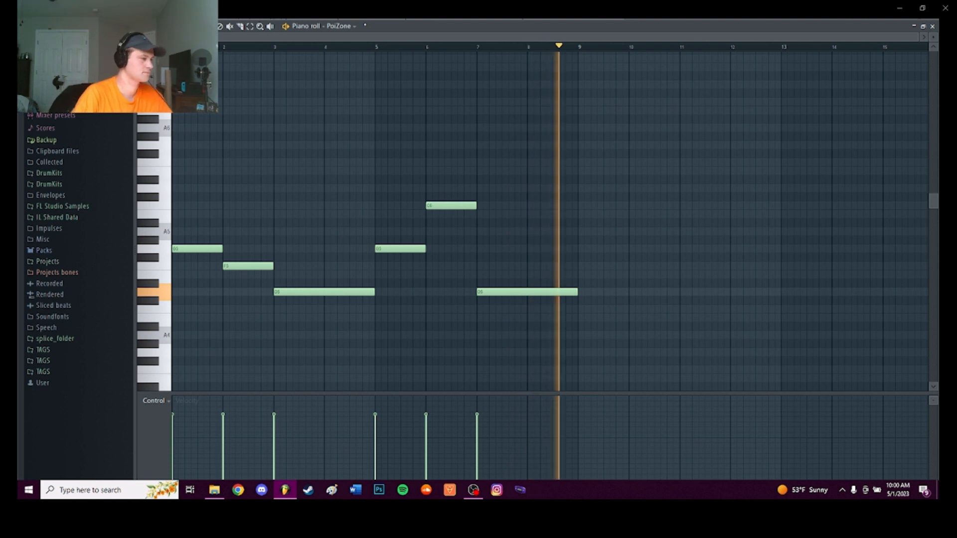
key(space)
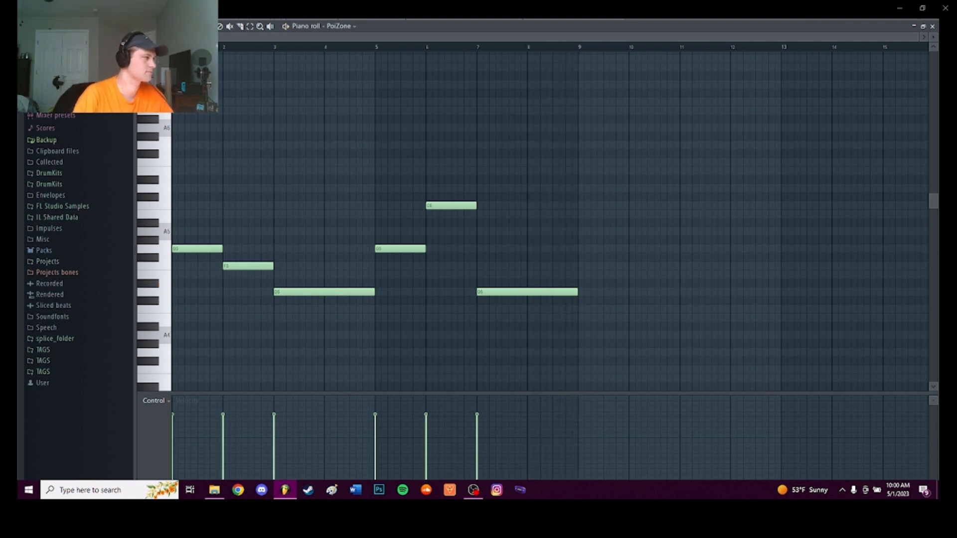
Enable Fruity parametric EQ 2, Fruity Convolver and Fruity Flangus on mixer Insert 3, and play the PoiZone melody with them active.
key(F9)
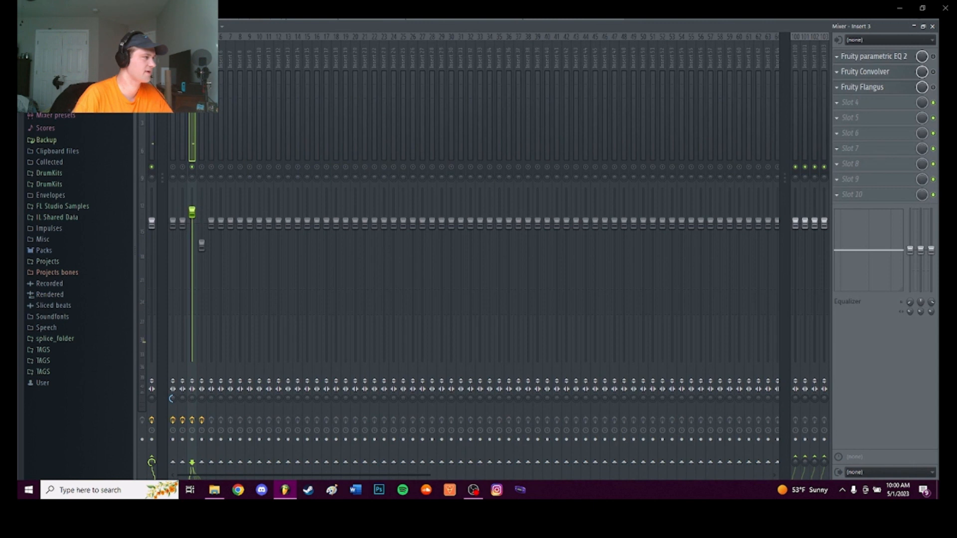
click(933, 56)
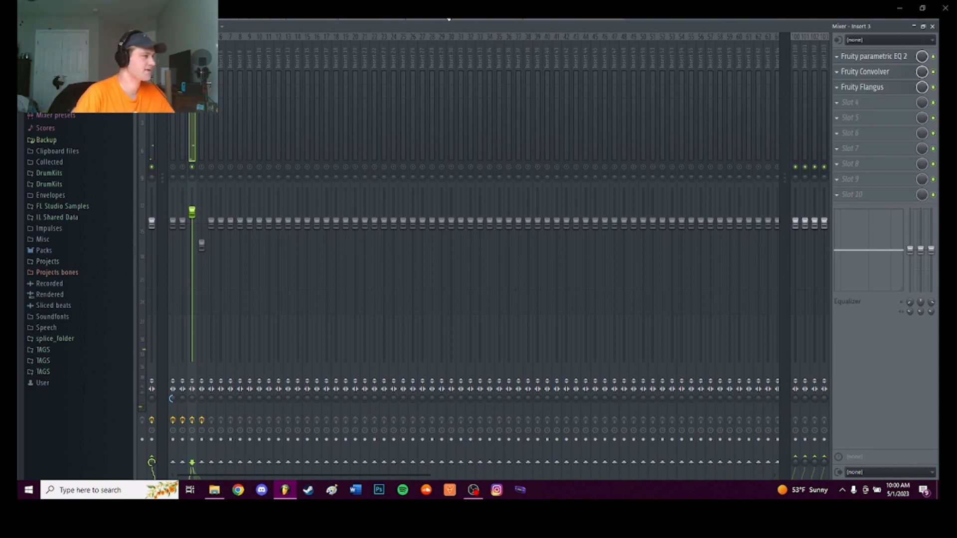
key(F7)
key(F6)
key(F6)
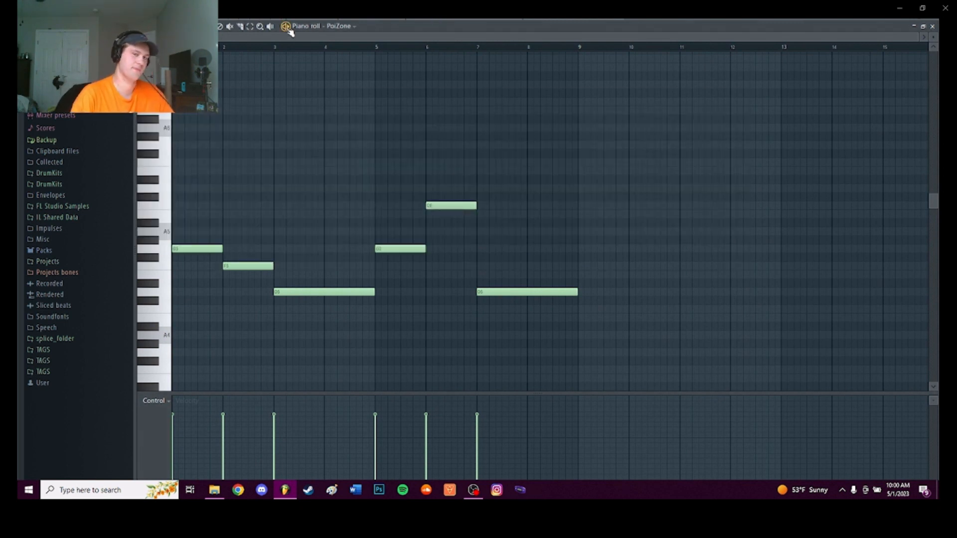
key(space)
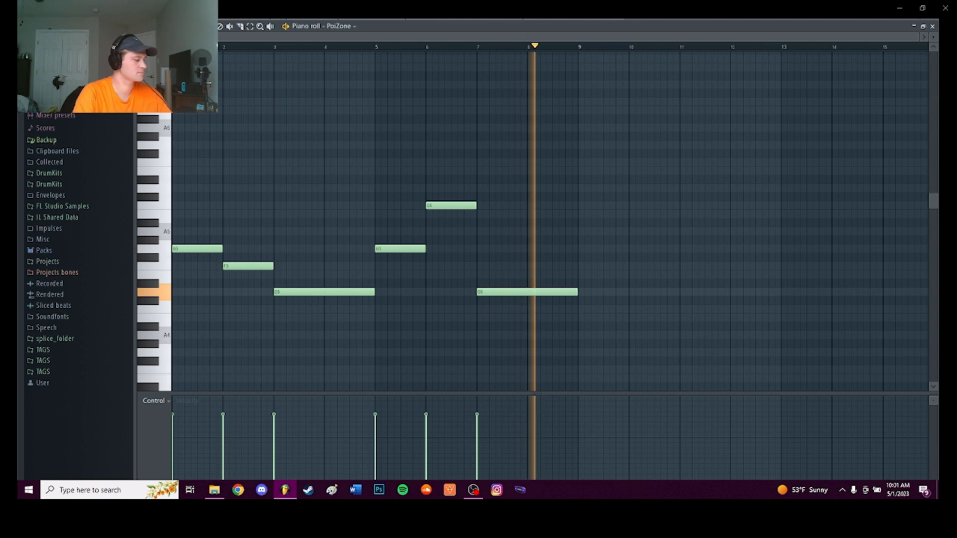
key(space)
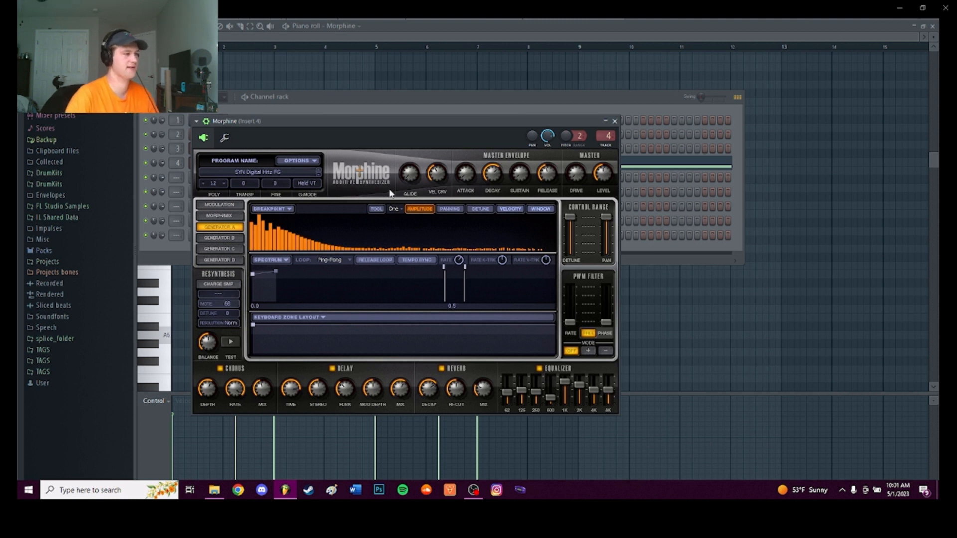
Bring up the Morphine melody in the piano roll and play it without the Insert 4 effects.
click(457, 28)
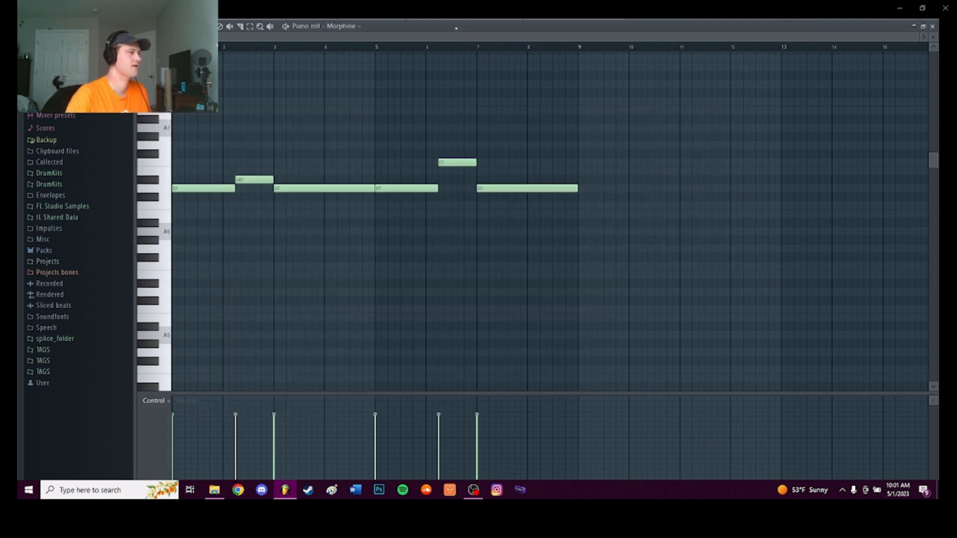
scroll(334, 104, up, 3)
scroll(319, 100, down, 2)
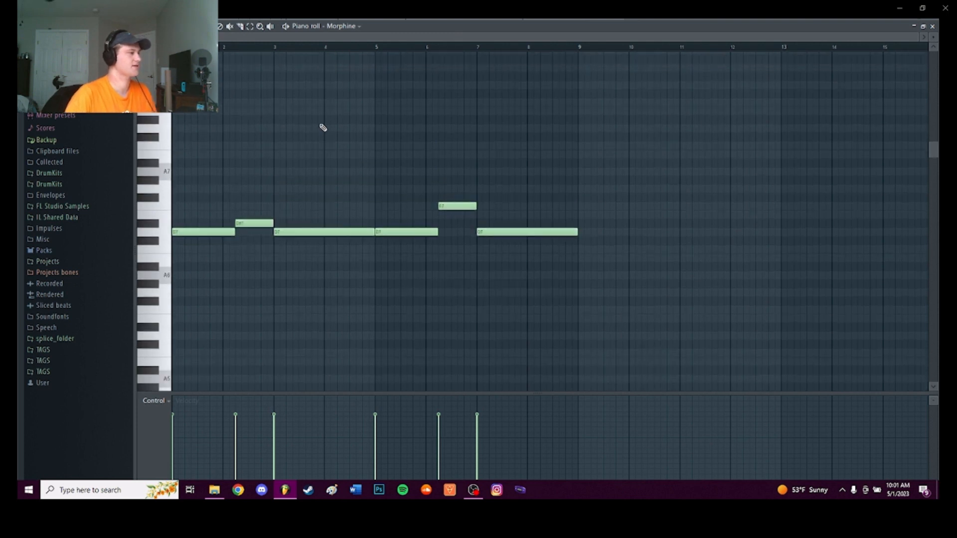
key(space)
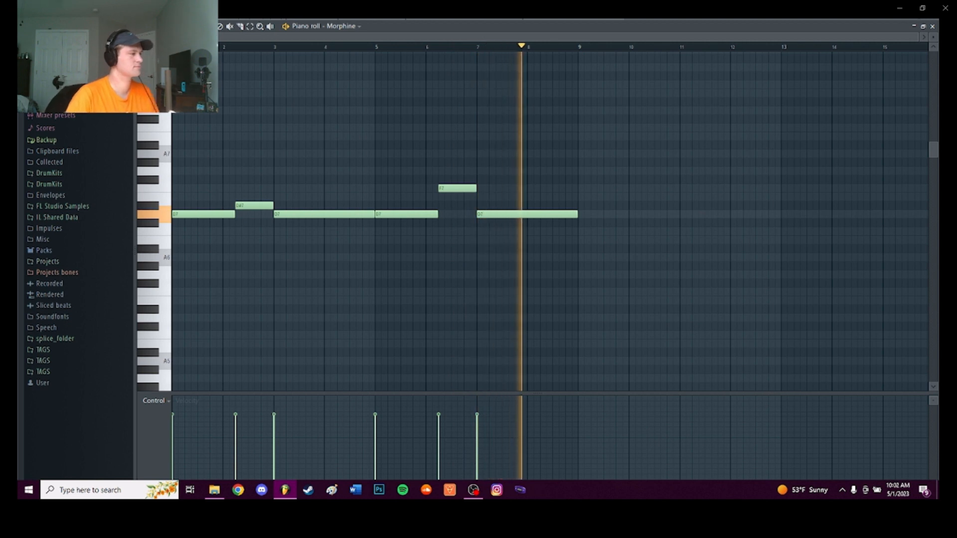
key(space)
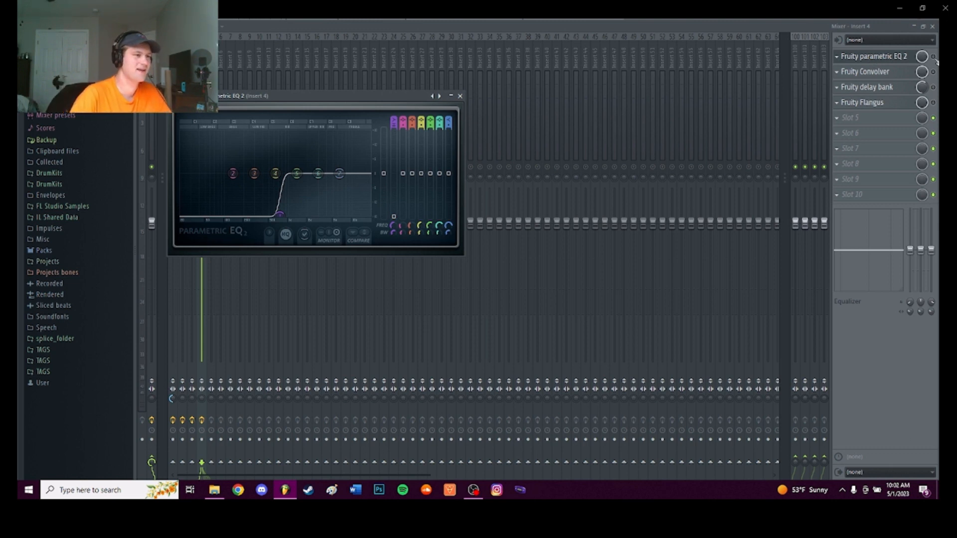
Enable Fruity parametric EQ 2, Fruity Convolver, Fruity delay bank and Fruity Flangus on mixer Insert 4, checking the delay bank settings.
click(934, 56)
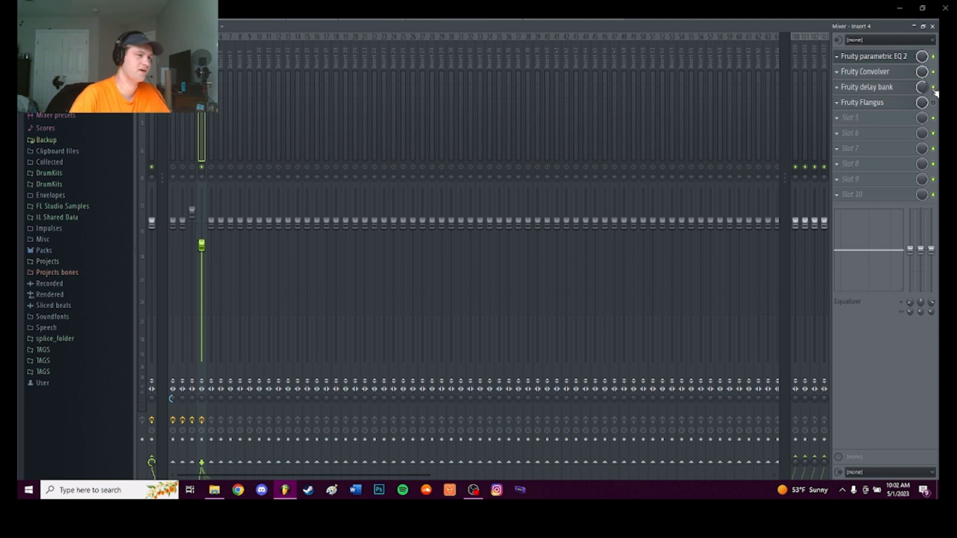
click(877, 90)
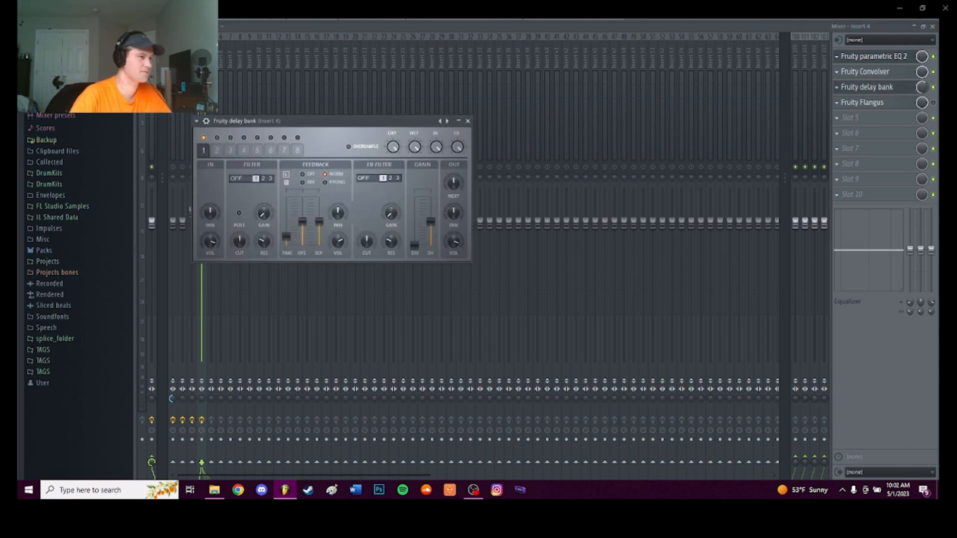
click(892, 103)
click(934, 103)
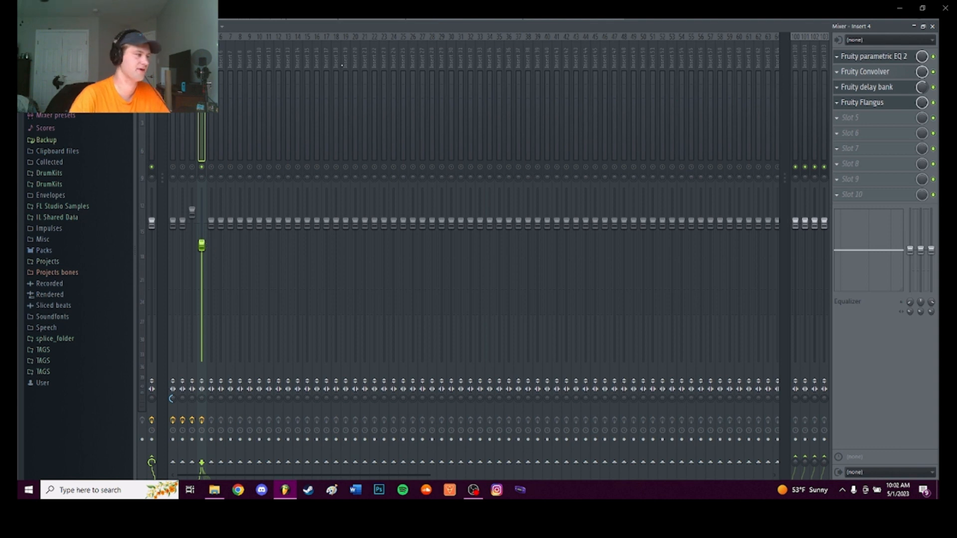
Play the Morphine melody in the piano roll with the Insert 4 effects active.
key(F7)
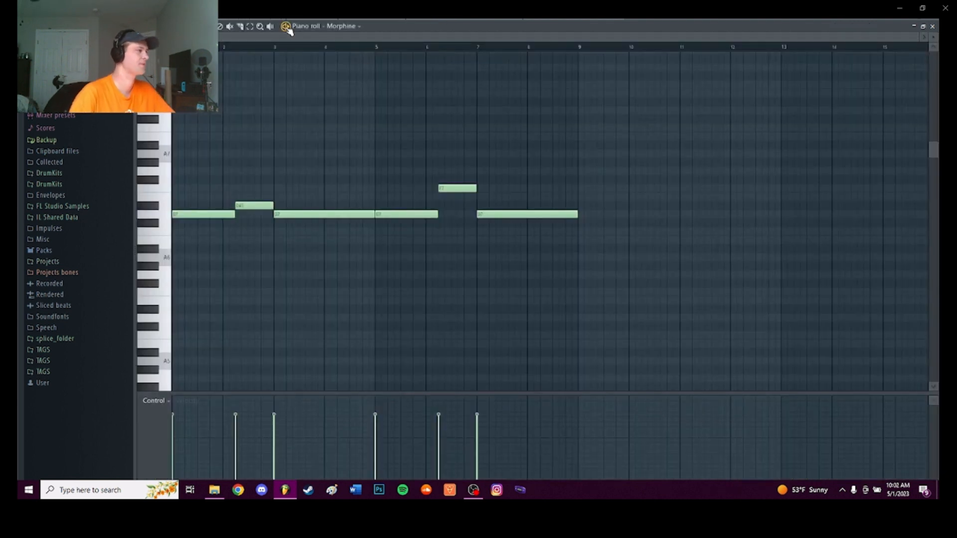
key(space)
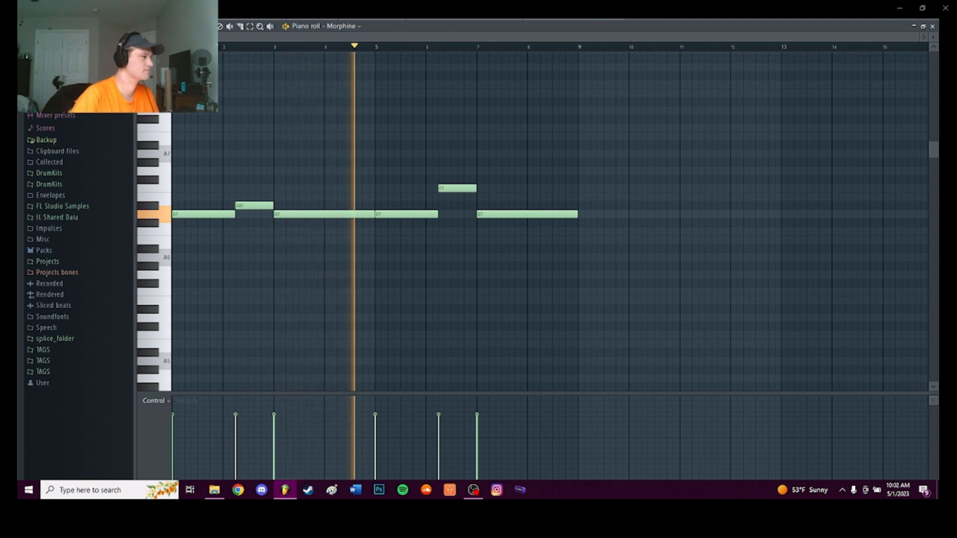
key(space)
Show the channel rack and play both Ram patterns, first the every-other-step version and the one that fills every step.
key(F6)
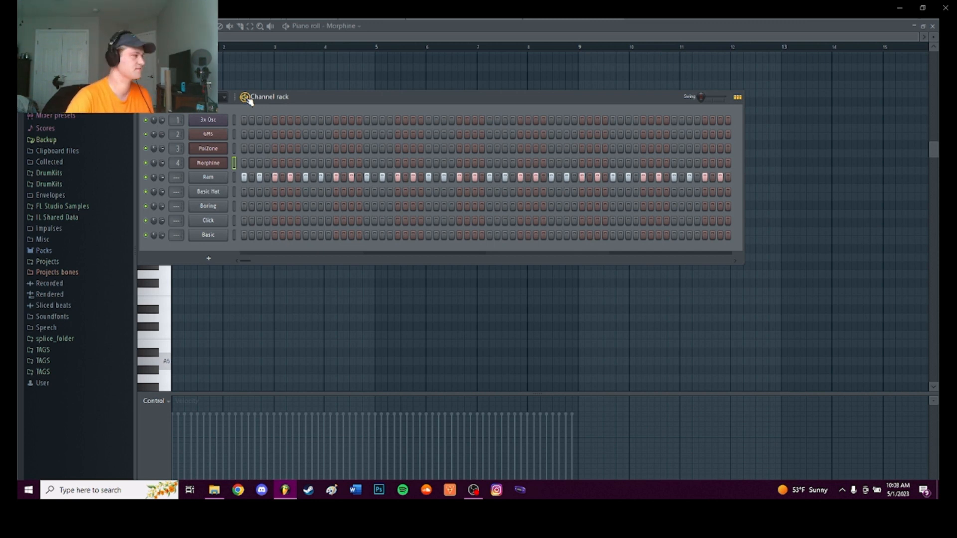
key(space)
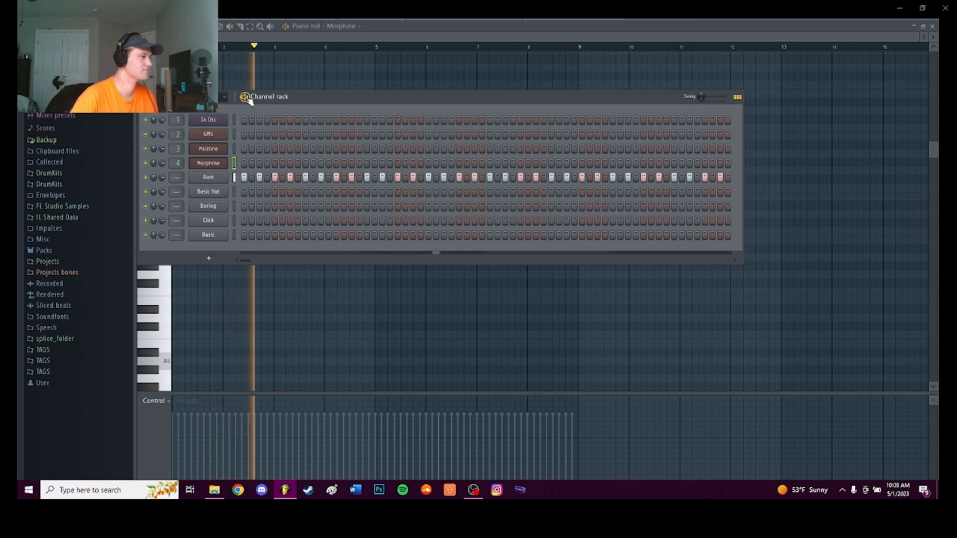
key(space)
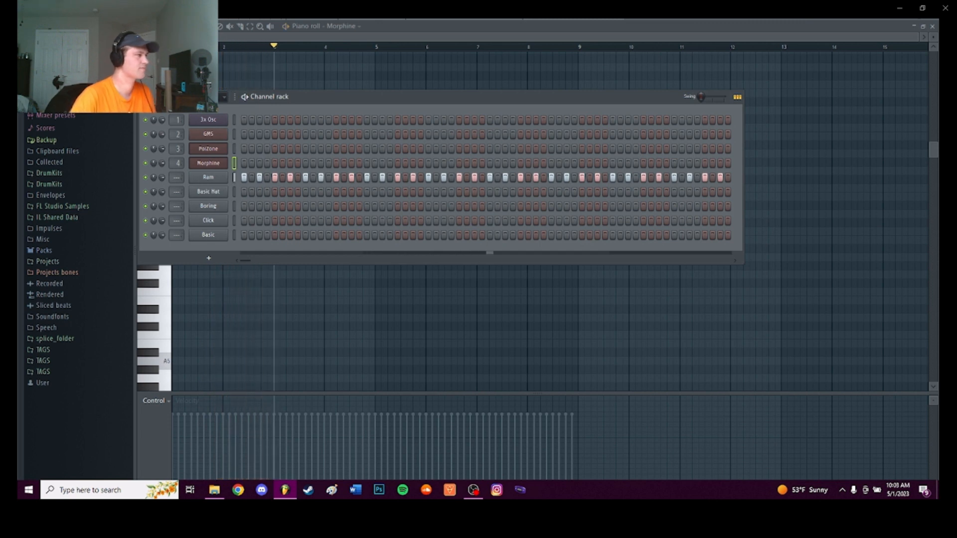
click(344, 12)
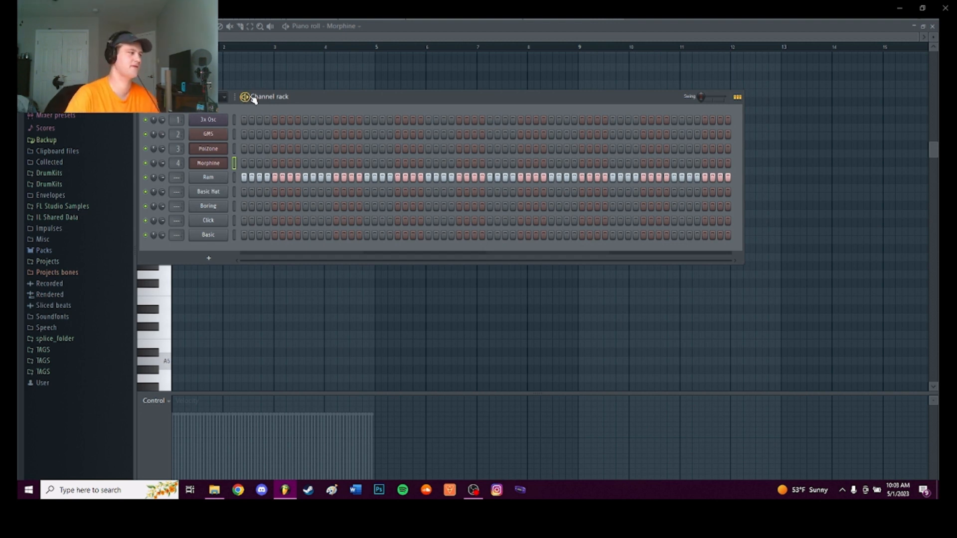
key(space)
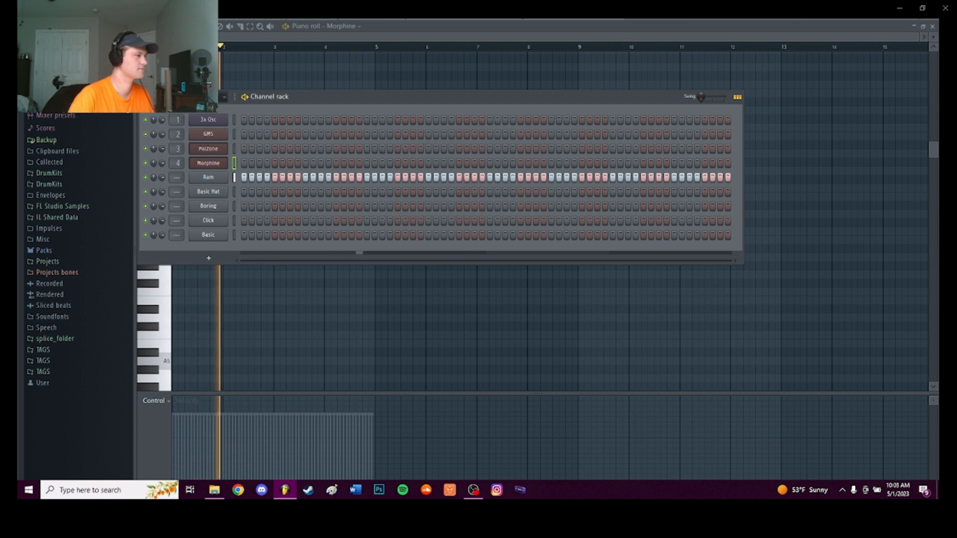
key(space)
Play the Basic Hat pattern in the channel rack, followed by the pattern combining the Boring and Click channels.
key(KP_Add)
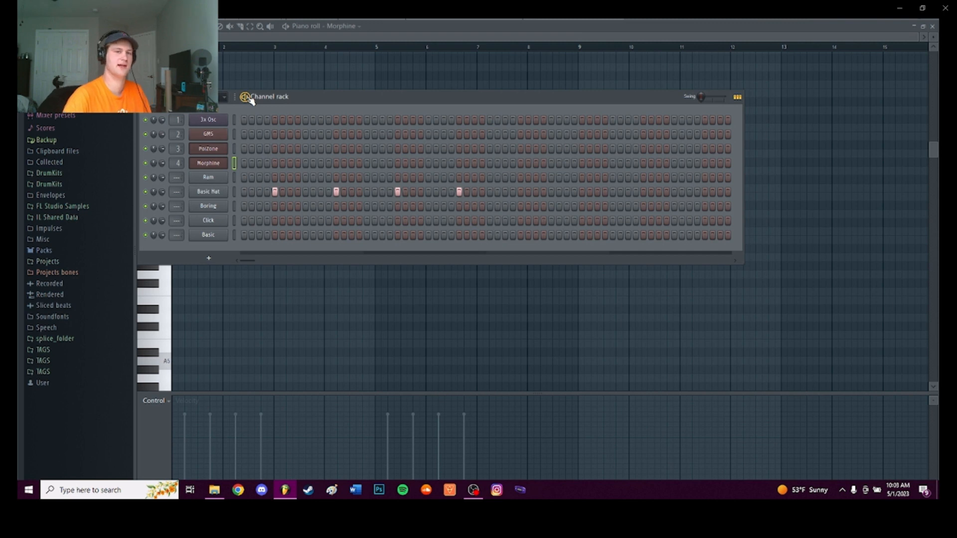
key(space)
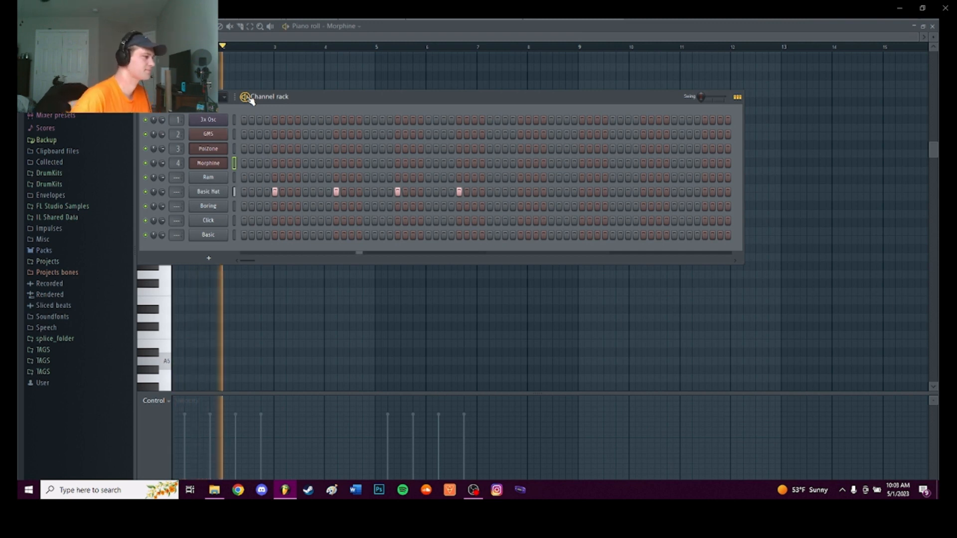
key(space)
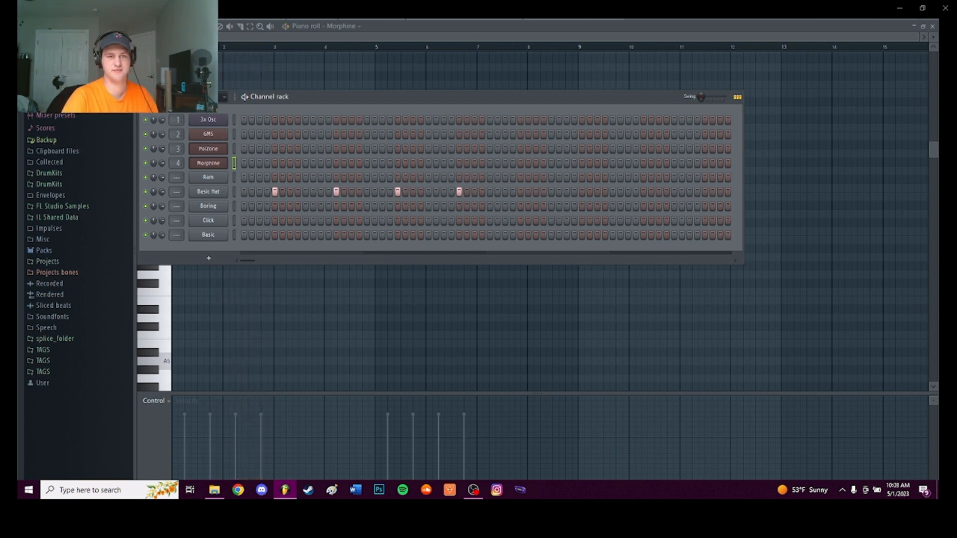
key(KP_Add)
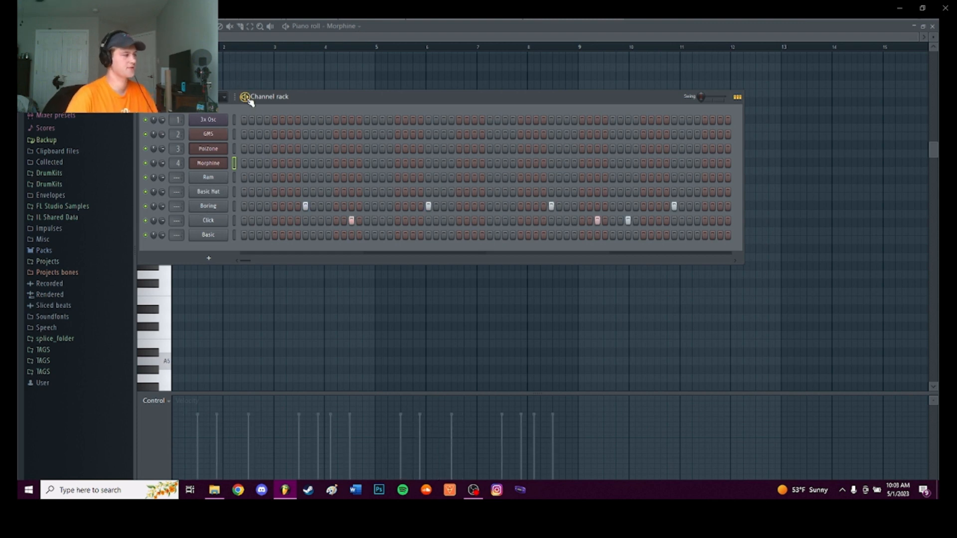
key(space)
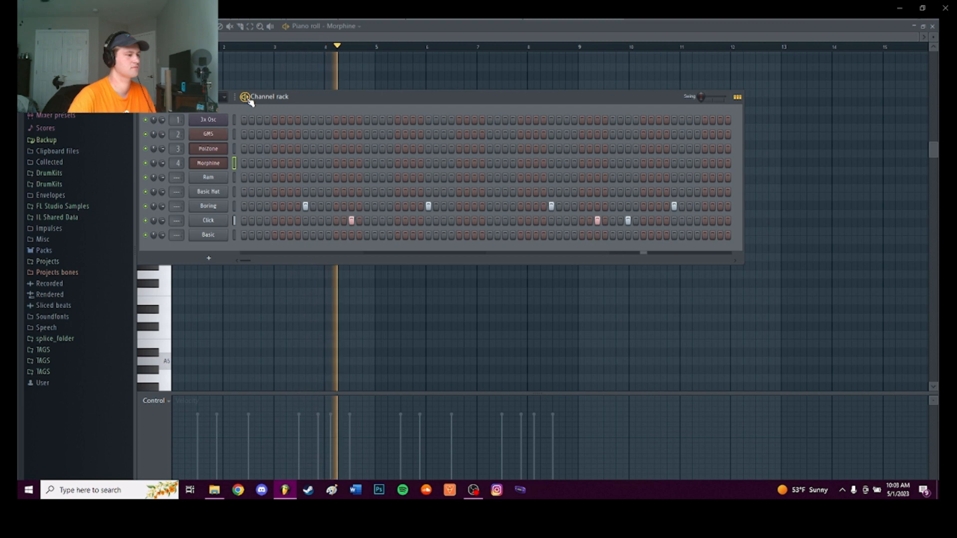
key(space)
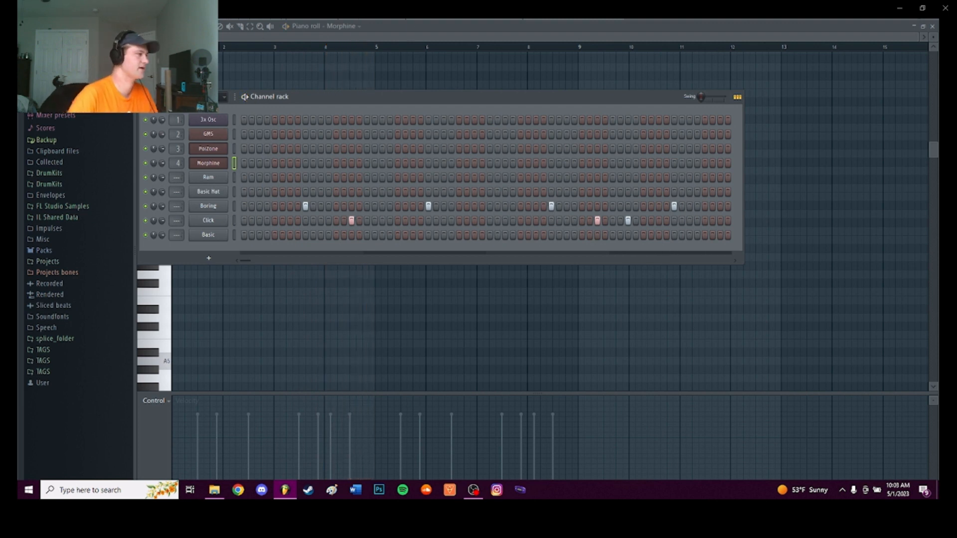
Switch to the pattern for the Basic channel and play it in the channel rack.
key(KP_Add)
key(space)
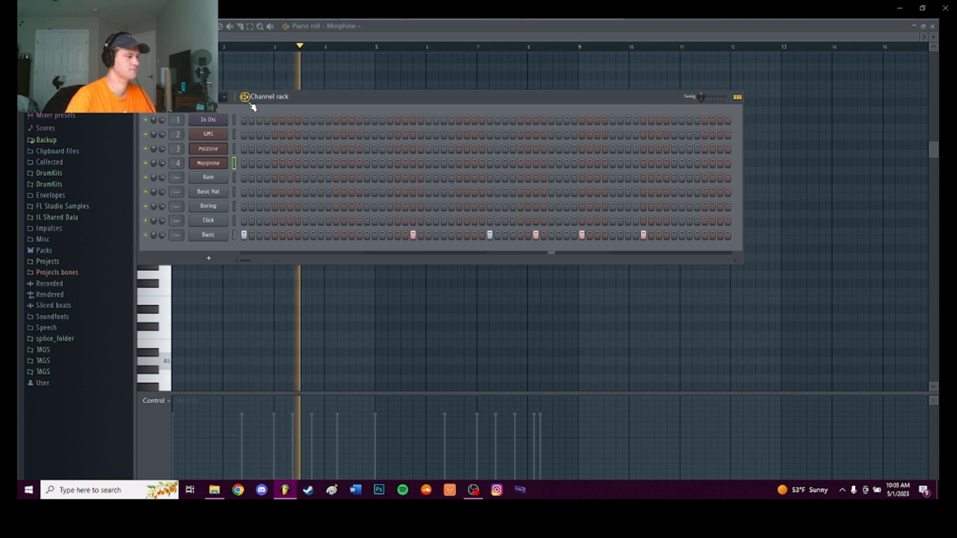
key(space)
Show the playlist arrangement and examine the 3x Osc notes of a Track 1 clip in the piano roll.
key(F5)
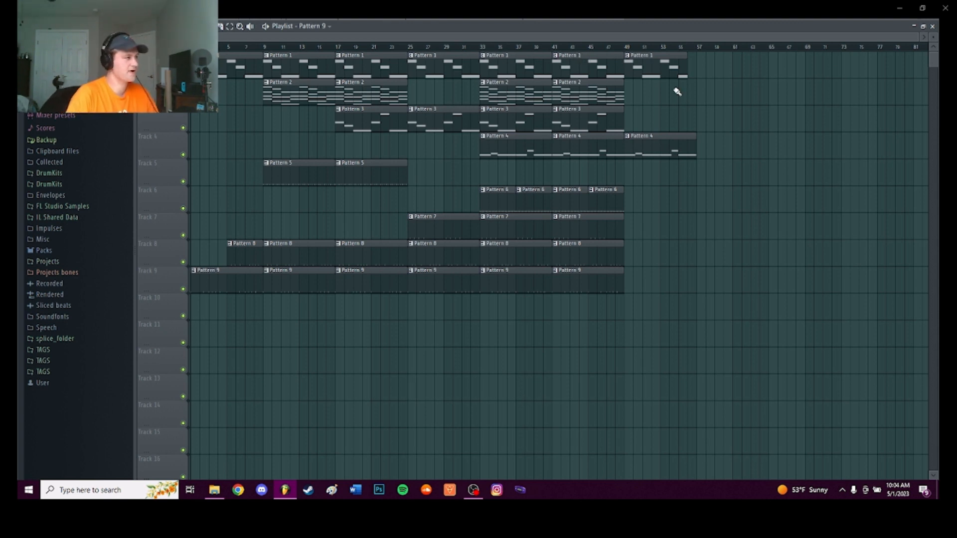
double_click(381, 69)
scroll(260, 268, down, 10)
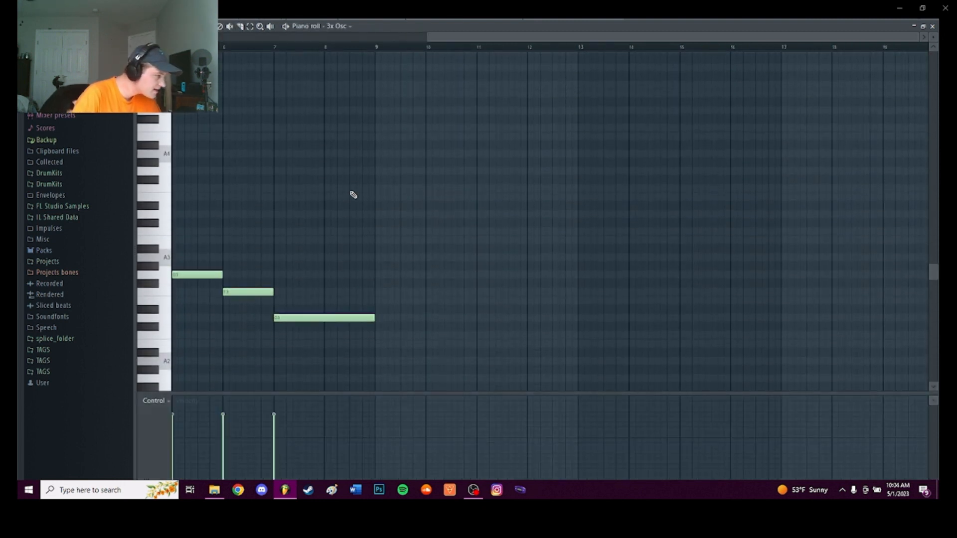
scroll(353, 195, up, 15)
scroll(433, 142, down, 12)
key(F5)
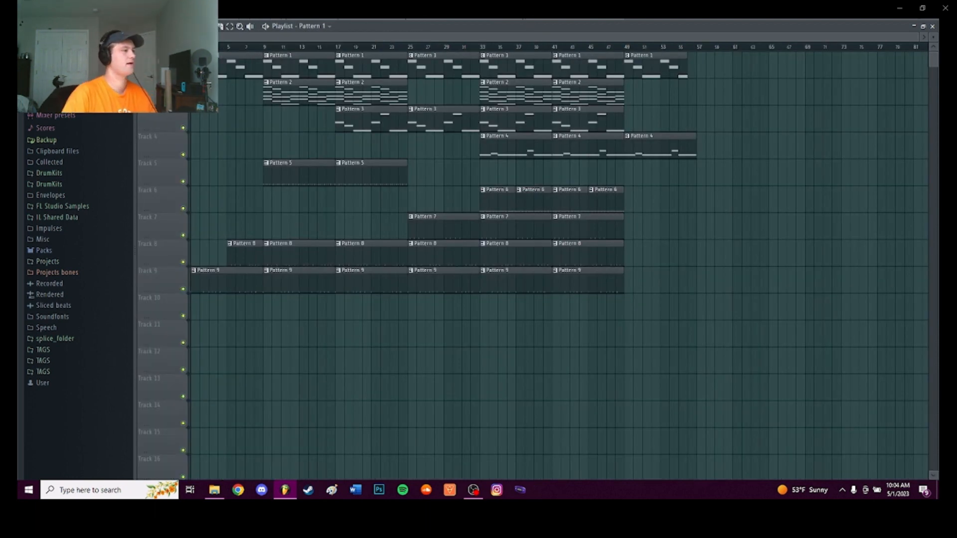